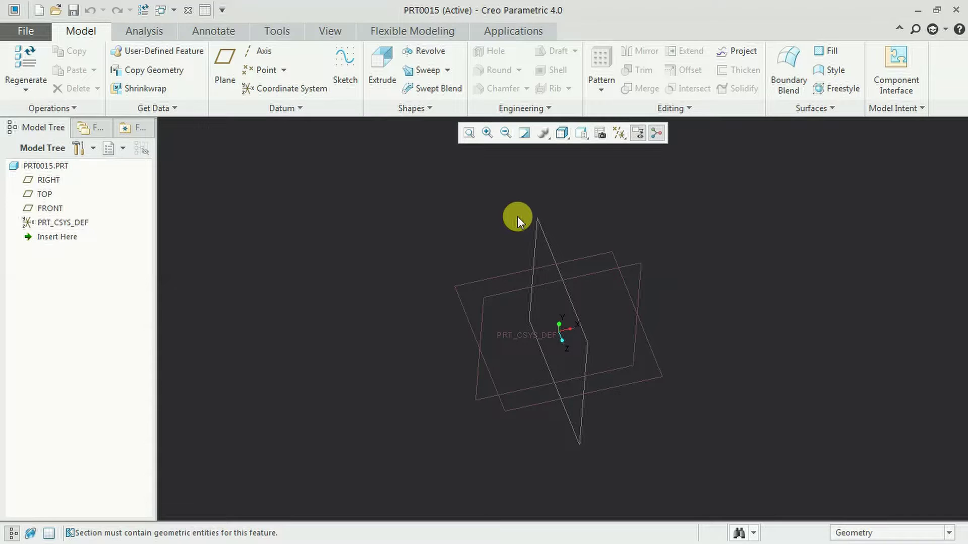
# - Select the TOP datum plane of part PRT0015 as the sketching plane
pyautogui.click(487, 281)
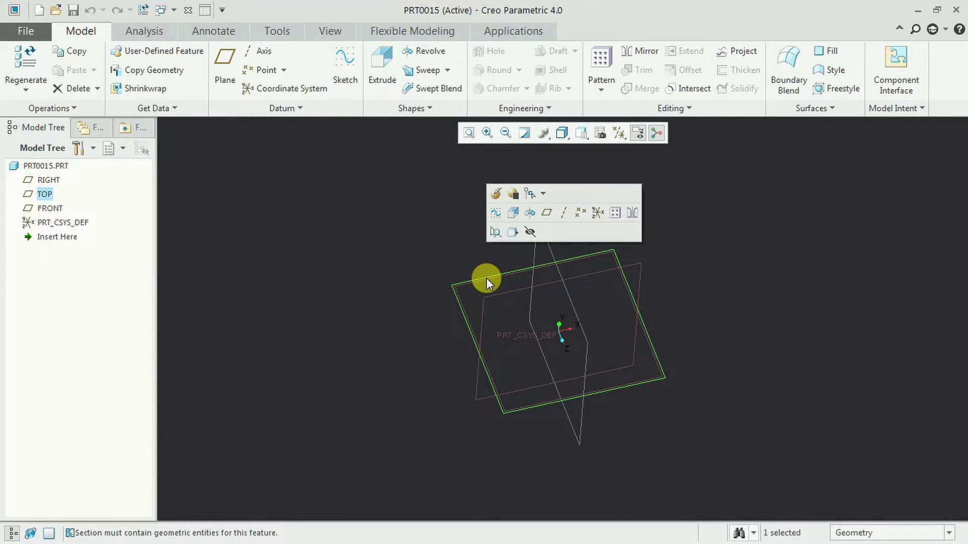
# - Start a sketch on the TOP plane and bring up the Sketcher Palette
pyautogui.click(495, 214)
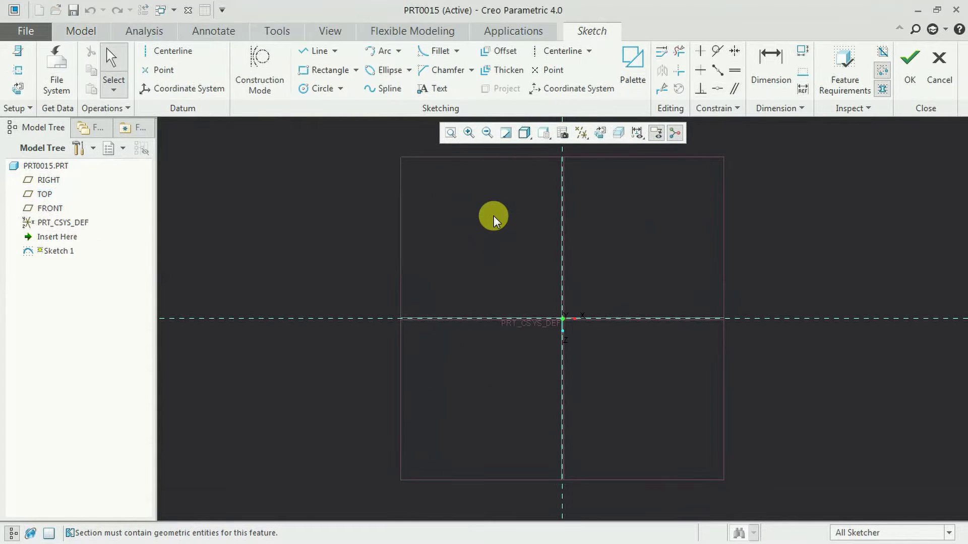
pyautogui.click(633, 66)
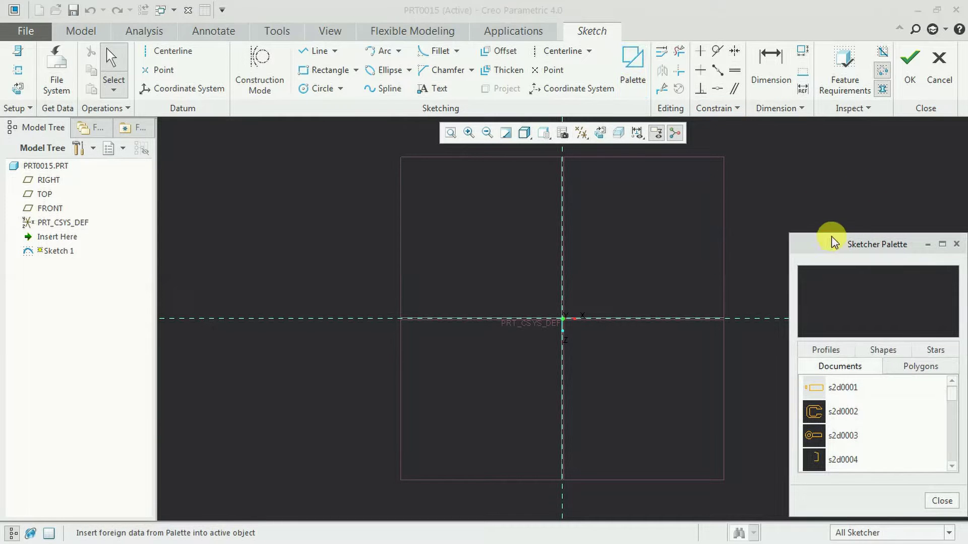
# - Browse the palette's Profiles and Shapes tabs, looking through entries like Cross and Oval
pyautogui.moveTo(830, 238); pyautogui.dragTo(799, 157)
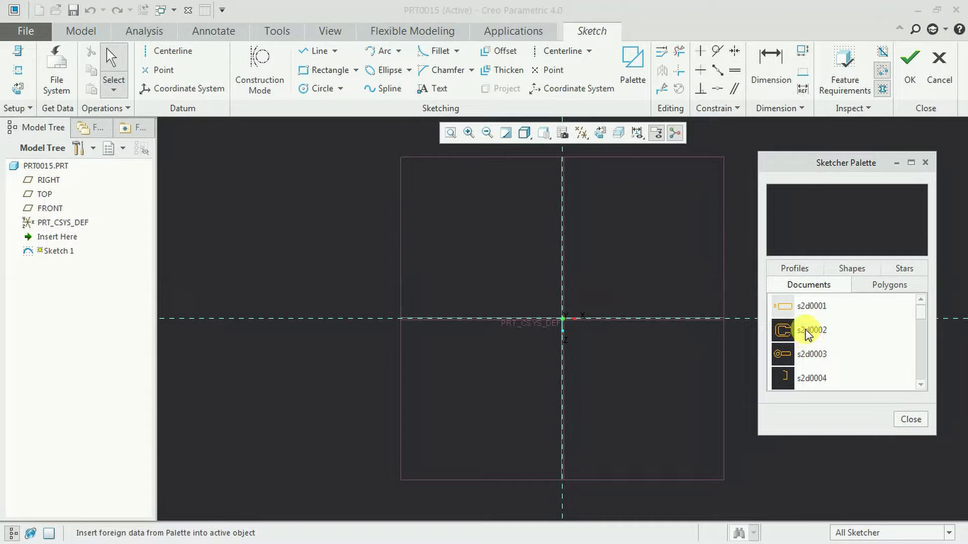
pyautogui.click(800, 268)
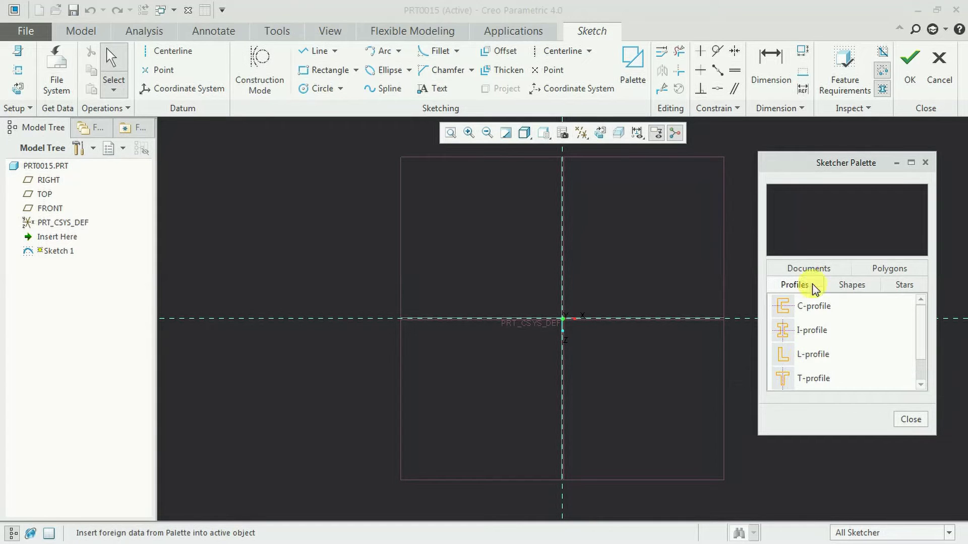
pyautogui.click(851, 287)
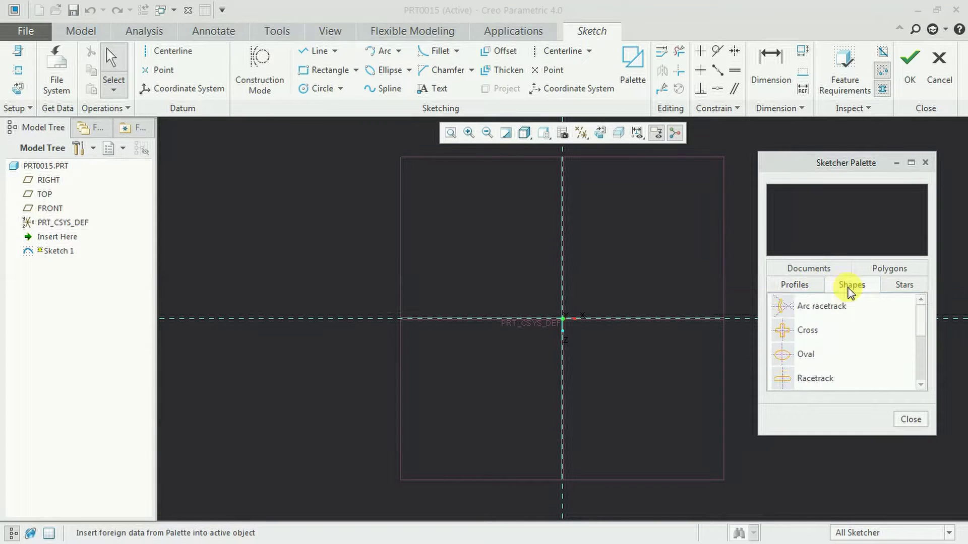
pyautogui.scroll(-3, 851, 313)
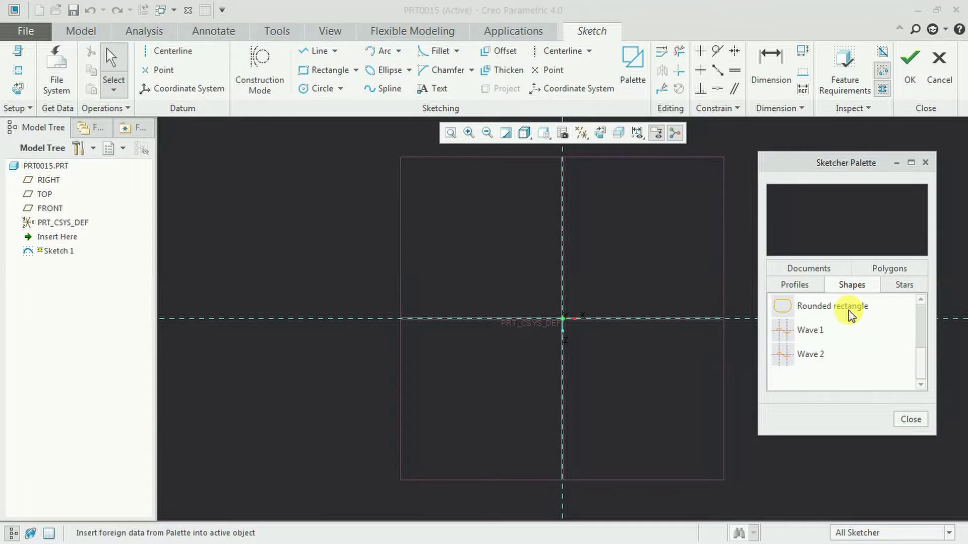
pyautogui.scroll(3, 882, 342)
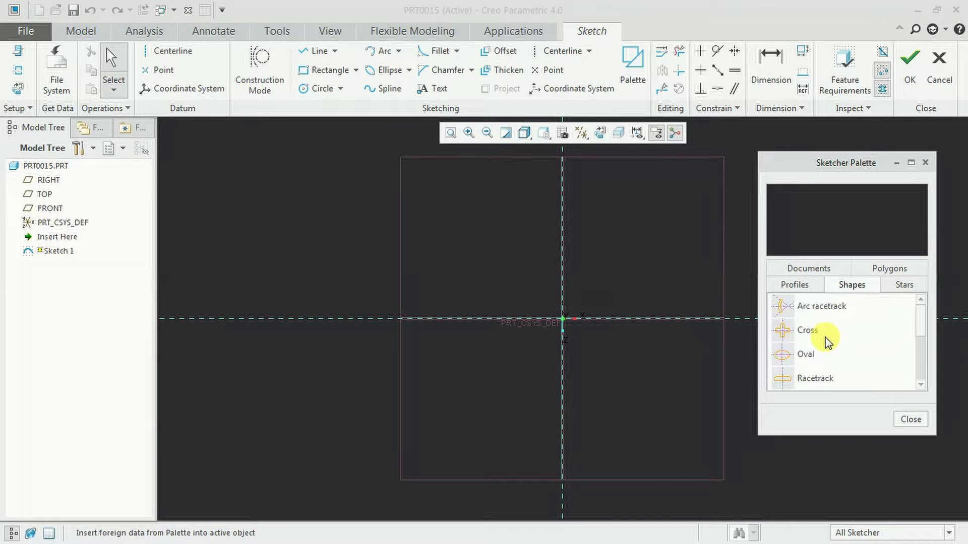
pyautogui.moveTo(788, 330); pyautogui.dragTo(575, 276)
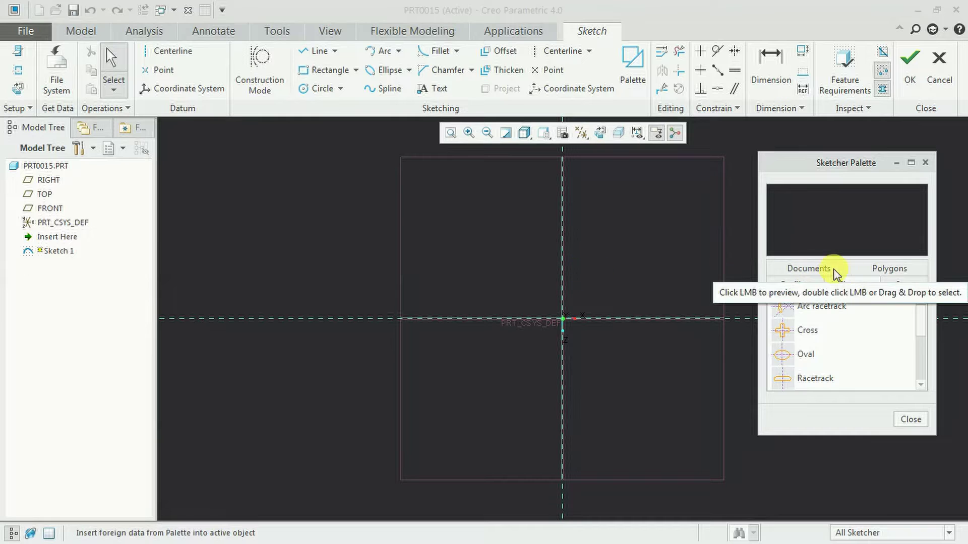
# - Show the palette's Polygons list and preview the 6-Sided Hexagon
pyautogui.click(886, 270)
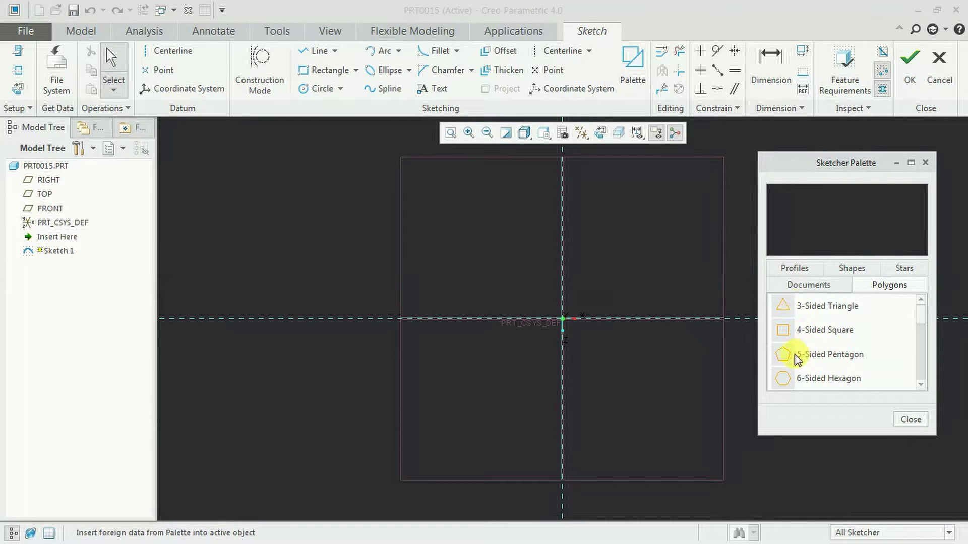
pyautogui.click(855, 381)
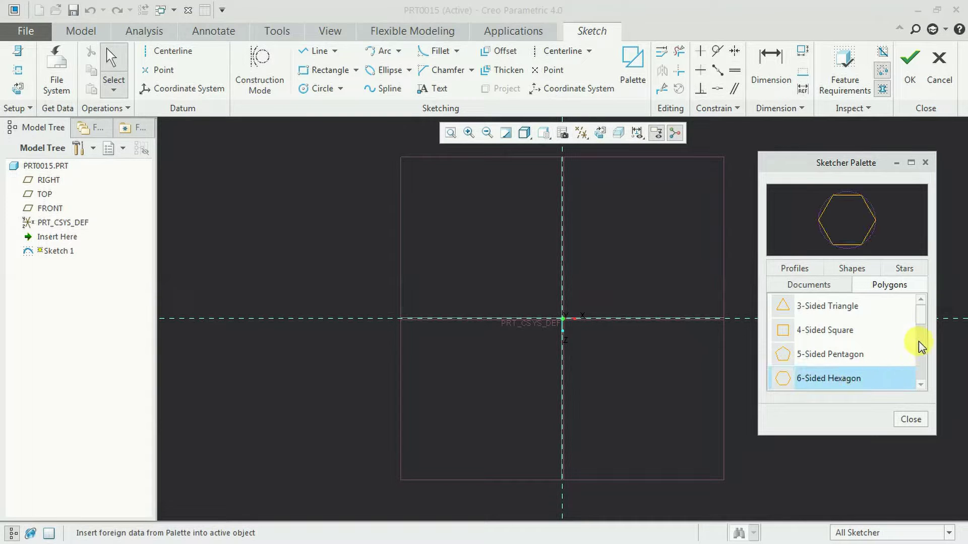
pyautogui.click(920, 384)
pyautogui.click(922, 386)
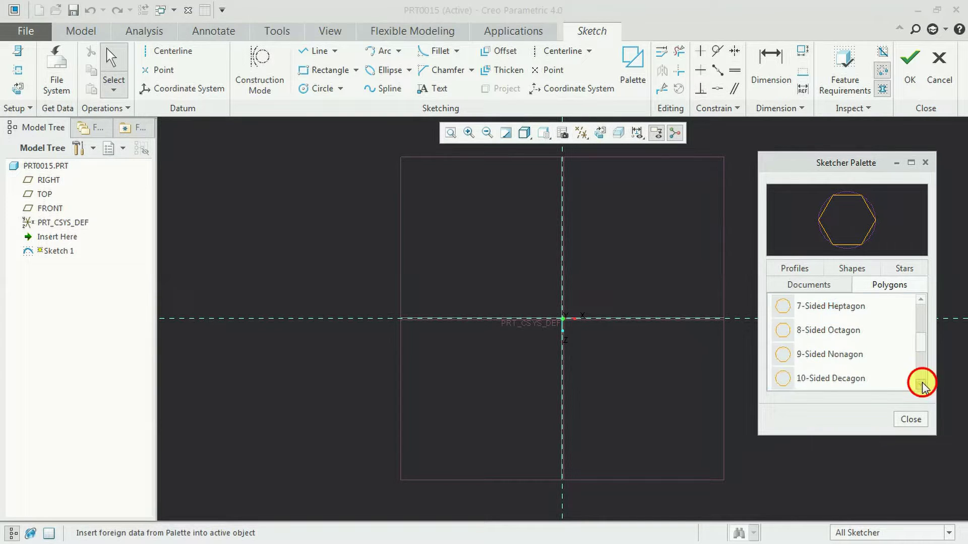
pyautogui.click(920, 385)
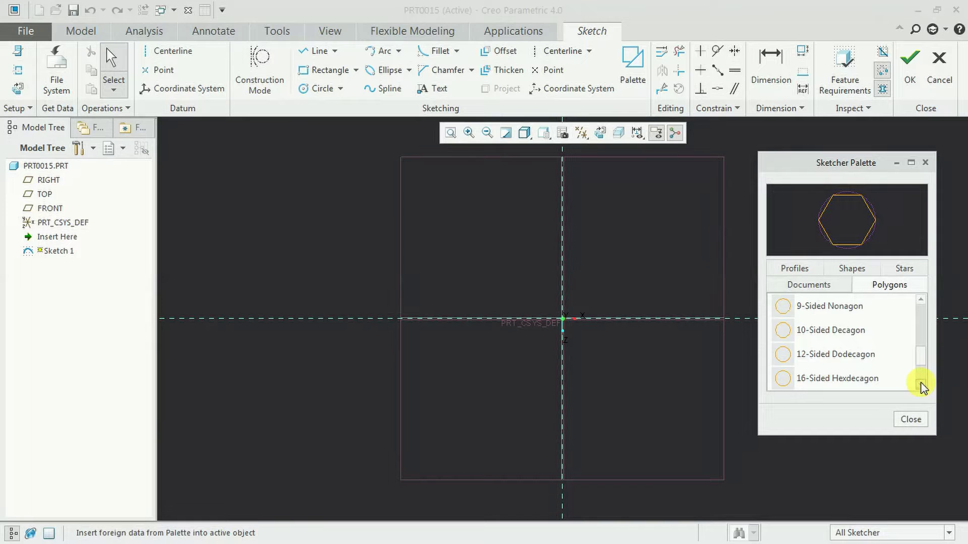
pyautogui.click(921, 385)
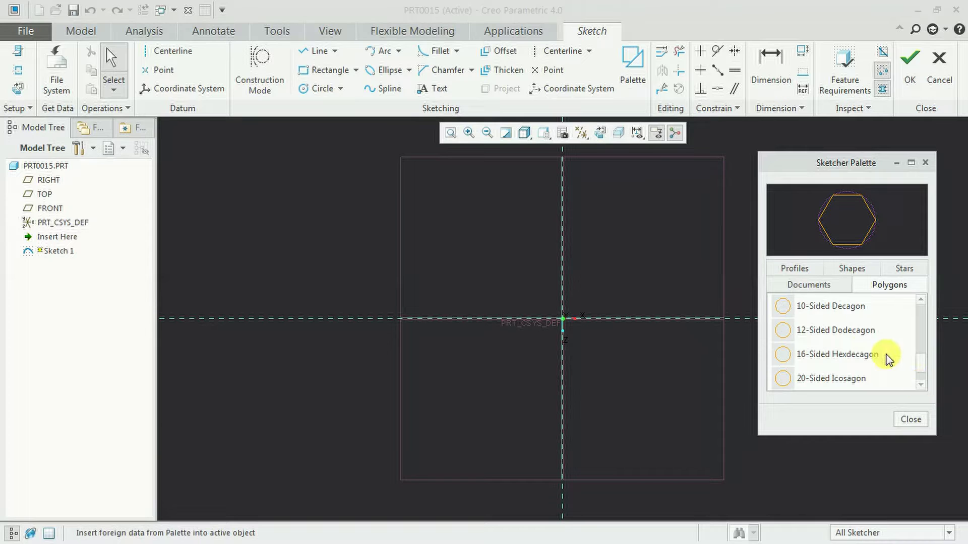
# - Compare the 12-, 16- and 20-sided polygons, then pick the 16-Sided Hexdecagon for insertion
pyautogui.click(855, 338)
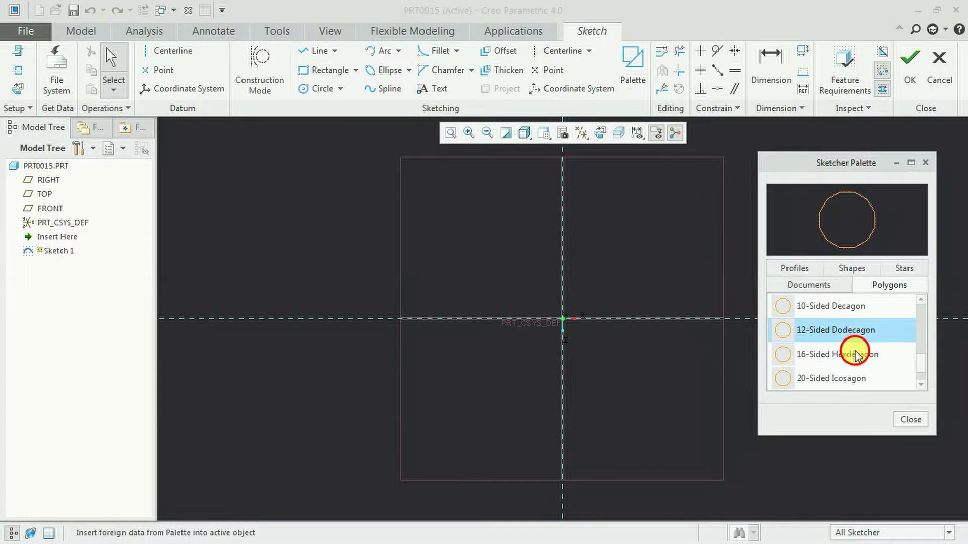
pyautogui.click(856, 350)
pyautogui.click(857, 377)
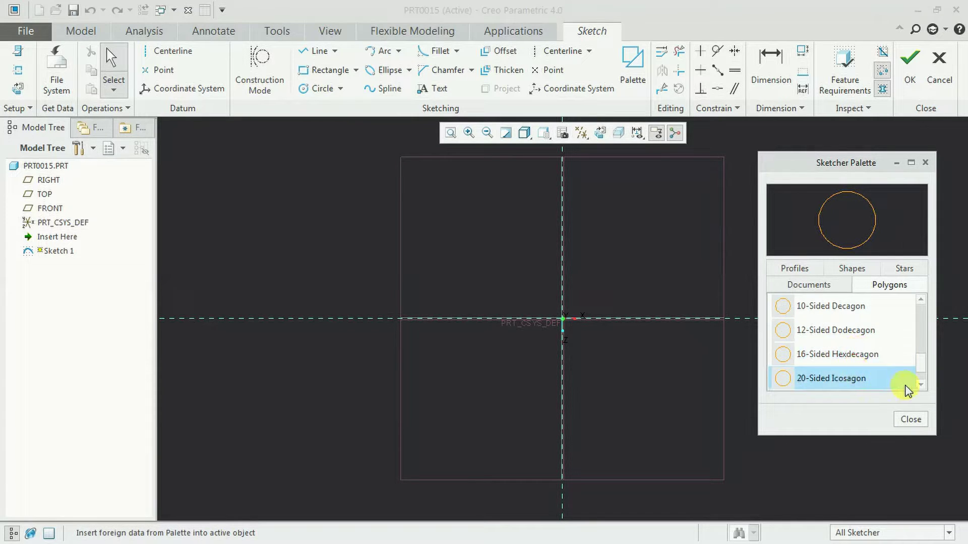
pyautogui.click(920, 385)
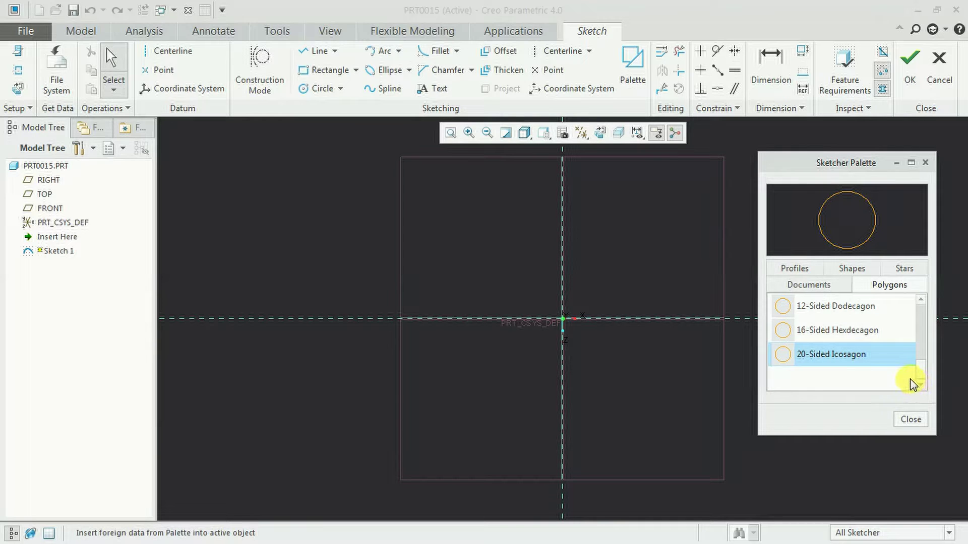
pyautogui.click(840, 305)
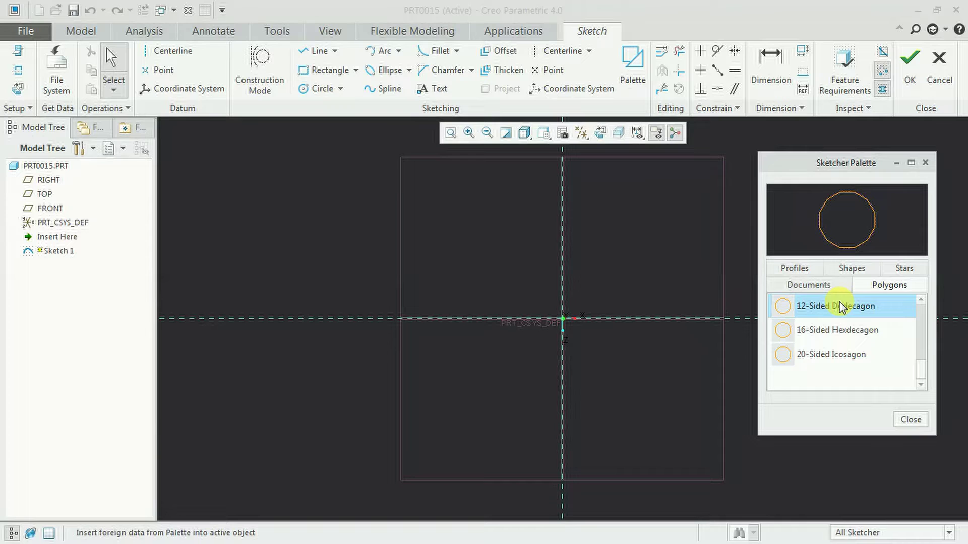
pyautogui.click(828, 330)
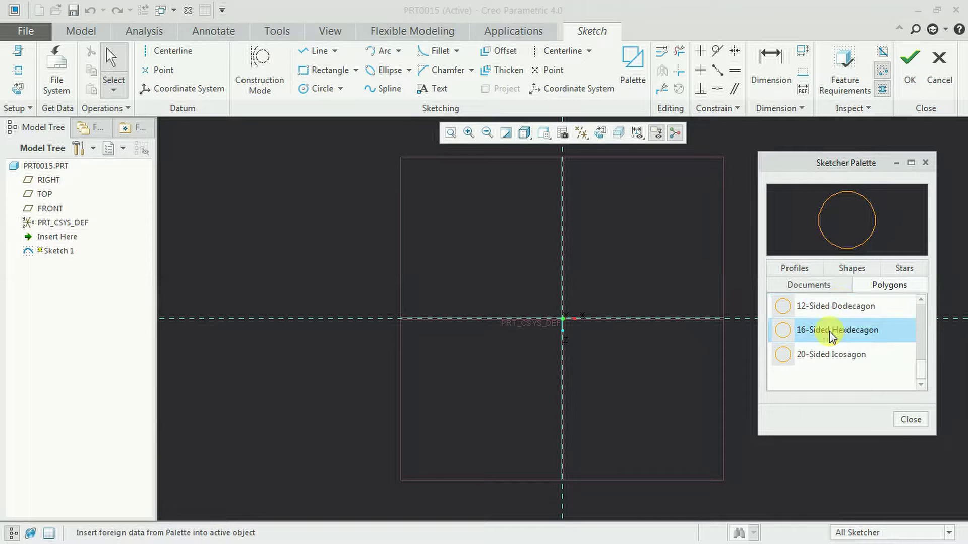
pyautogui.doubleClick(834, 330)
# - Place the hexdecagon above-right of the origin at scale 27.804734 with rotation kept at 0
pyautogui.click(651, 249)
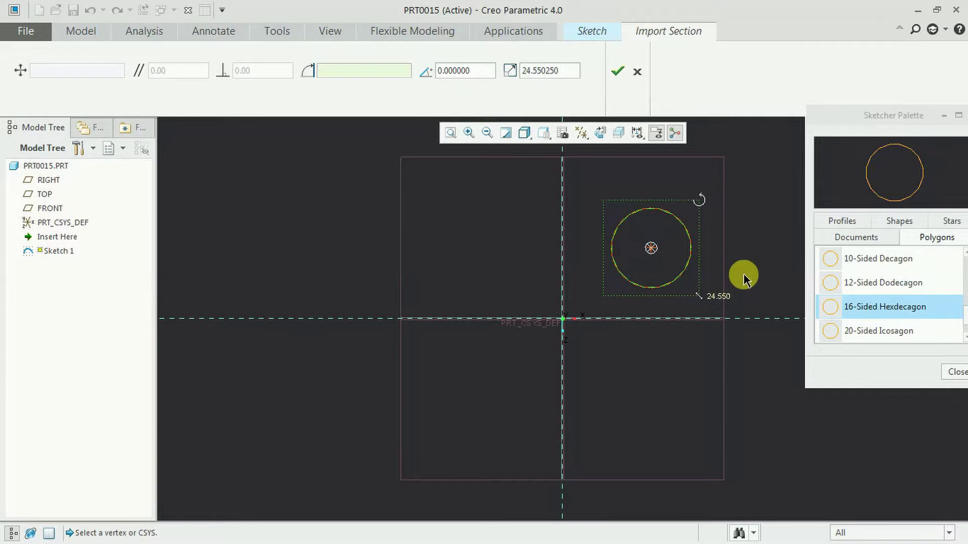
pyautogui.scroll(2, 771, 255)
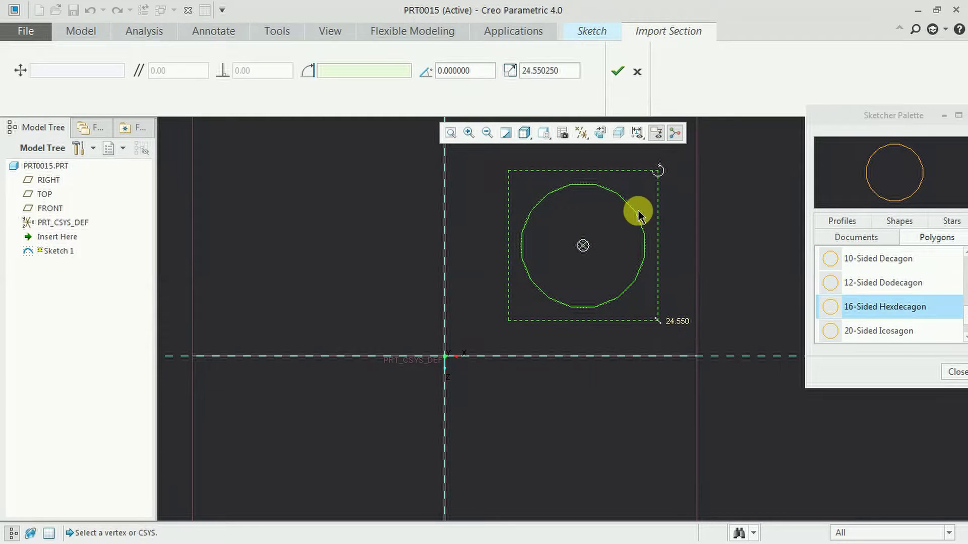
pyautogui.click(952, 373)
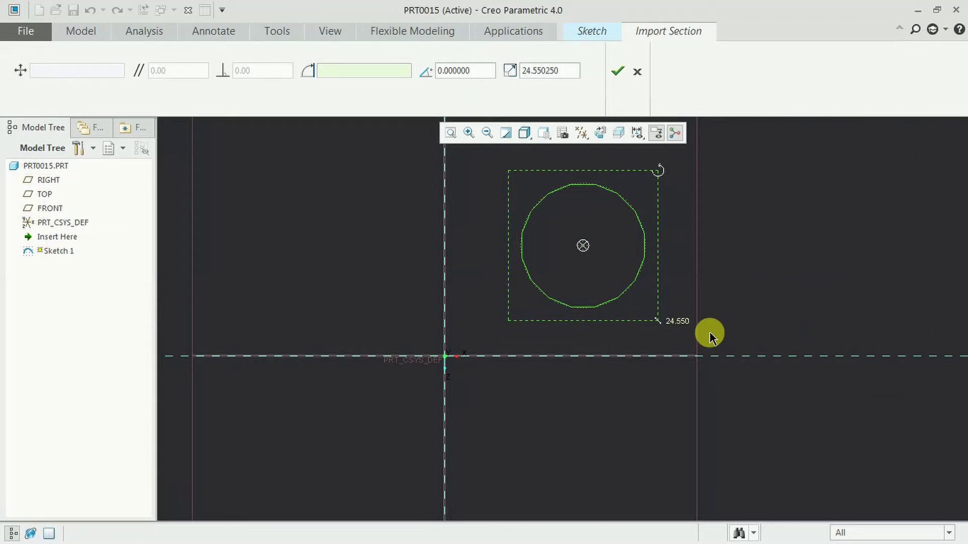
pyautogui.moveTo(657, 321)
pyautogui.mouseDown()
pyautogui.moveTo(677, 343)
pyautogui.moveTo(637, 301)
pyautogui.moveTo(688, 357)
pyautogui.moveTo(667, 330)
pyautogui.mouseUp()
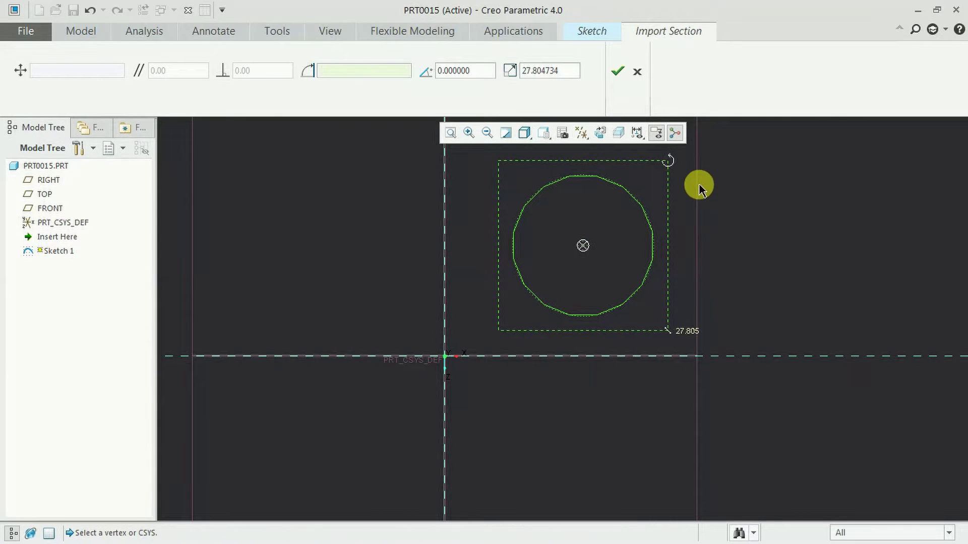
pyautogui.moveTo(669, 160); pyautogui.dragTo(684, 188)
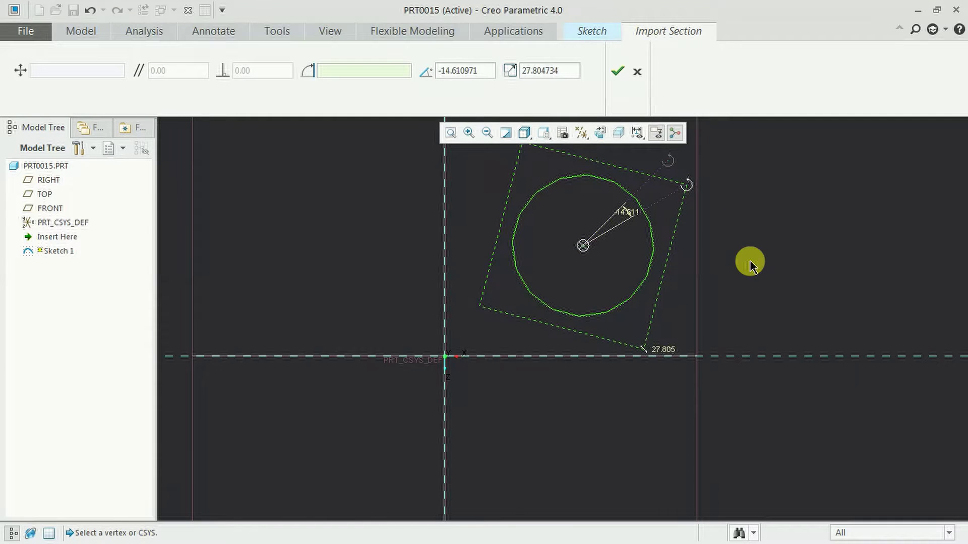
pyautogui.hotkey('ctrl', 'z')
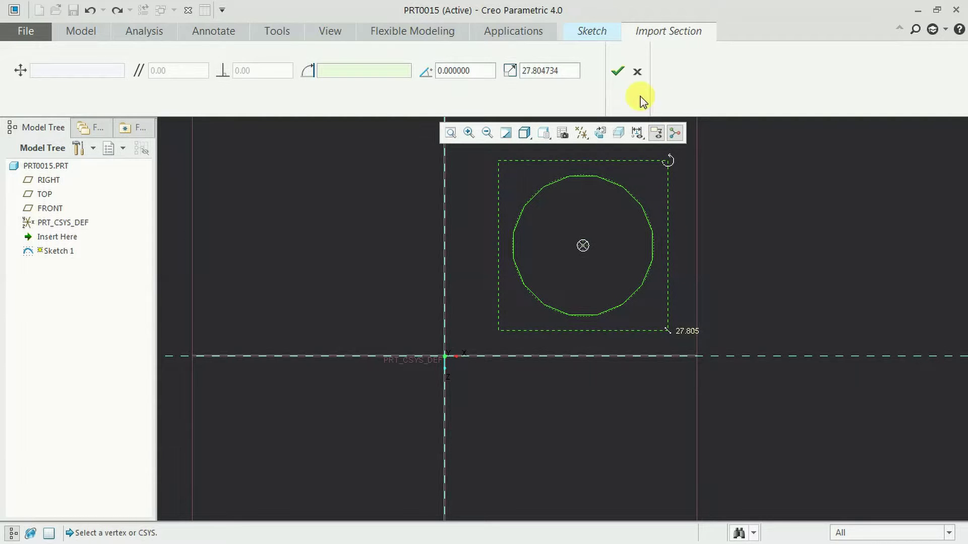
# - Accept the placed polygon and drag its 27.800 side dimension below the shape
pyautogui.click(620, 73)
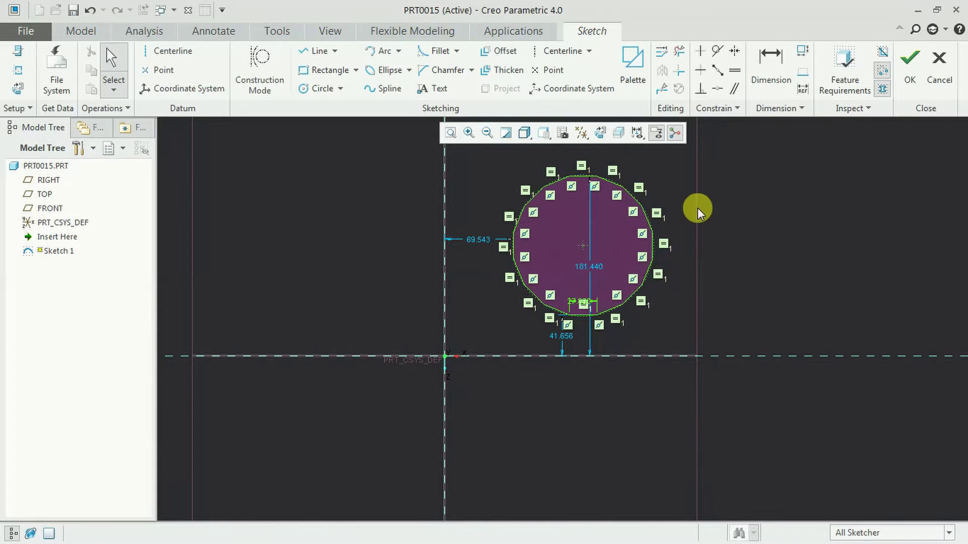
pyautogui.scroll(-3, 691, 207)
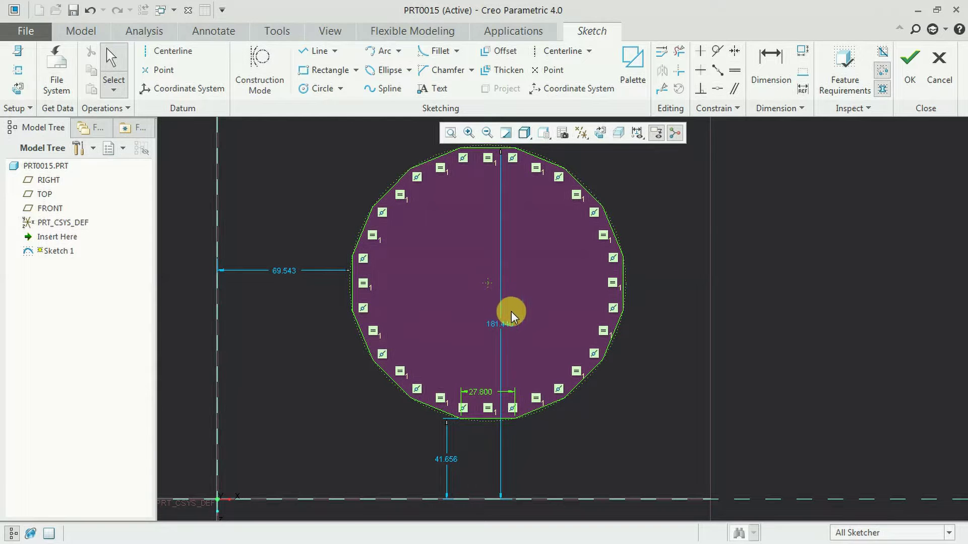
pyautogui.scroll(1, 625, 374)
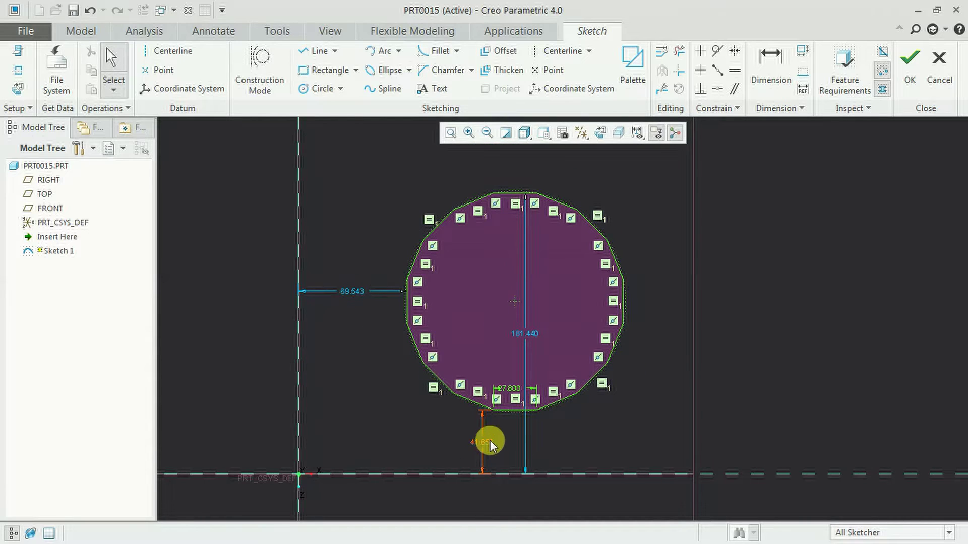
pyautogui.scroll(-2, 511, 396)
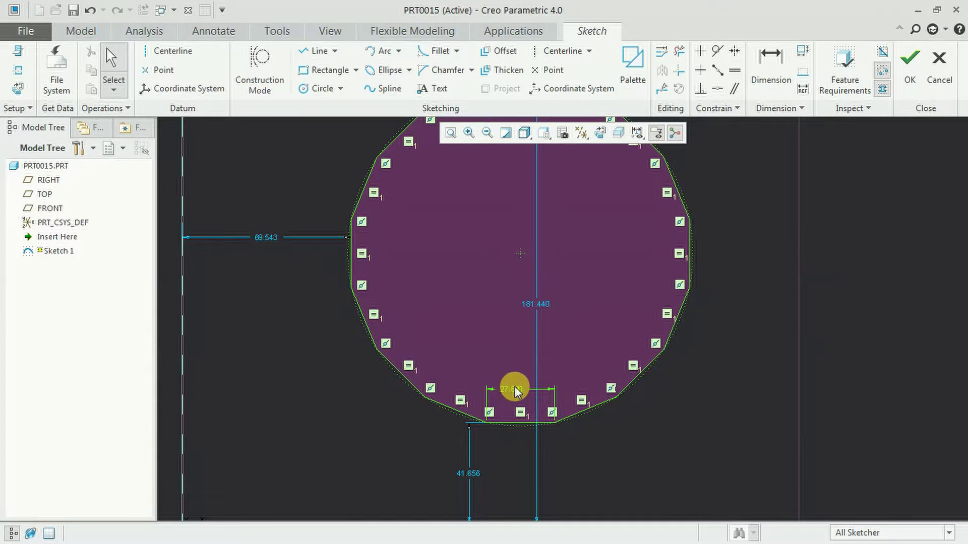
pyautogui.moveTo(514, 398); pyautogui.dragTo(612, 457)
pyautogui.scroll(2, 640, 404)
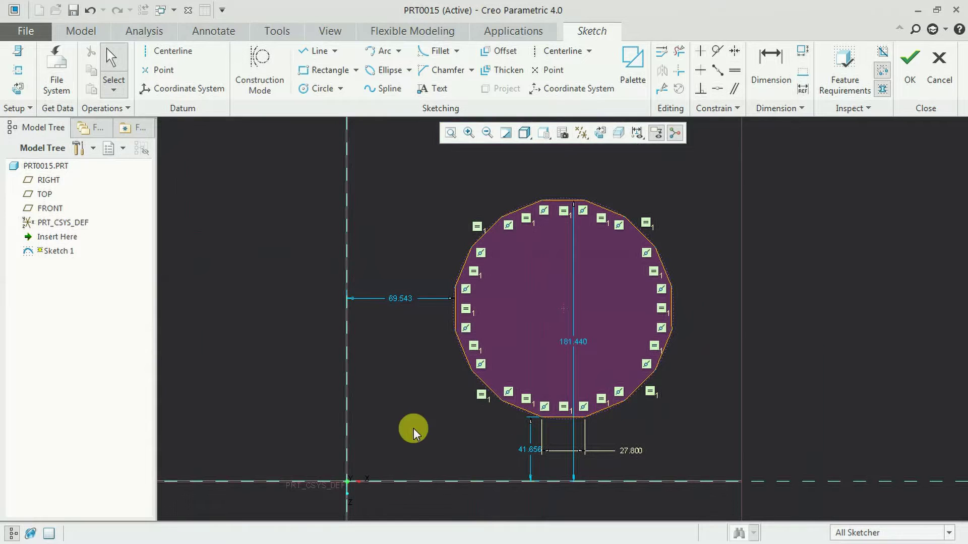
pyautogui.scroll(4, 423, 418)
pyautogui.scroll(-5, 394, 451)
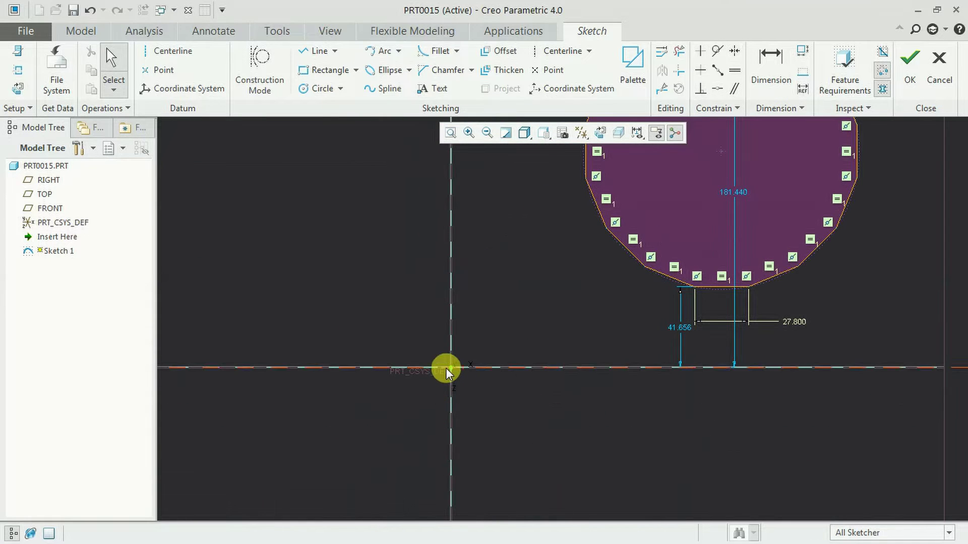
pyautogui.scroll(3, 538, 404)
pyautogui.scroll(-1, 538, 367)
pyautogui.scroll(-1, 638, 297)
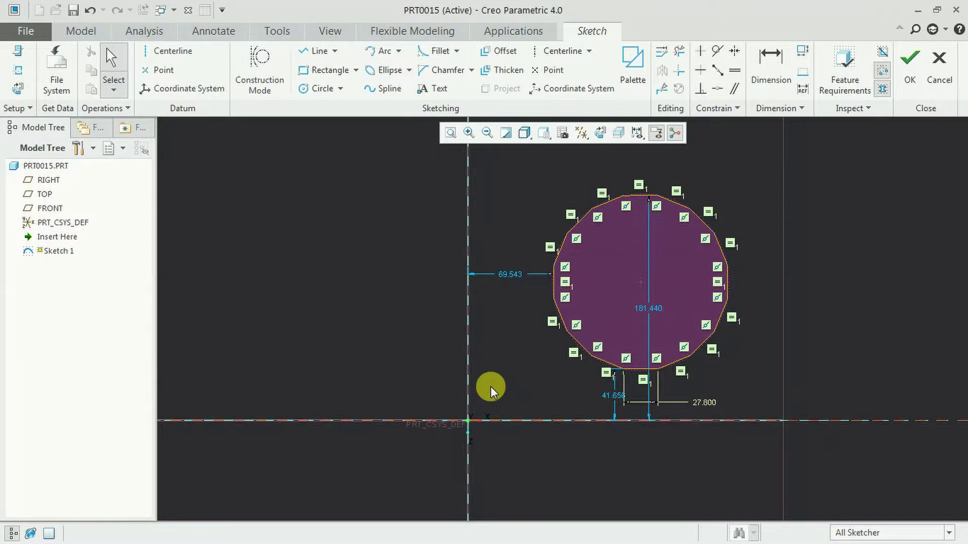
pyautogui.click(718, 91)
# - Make the polygon's centre coincident with both the horizontal and vertical references
pyautogui.click(649, 285)
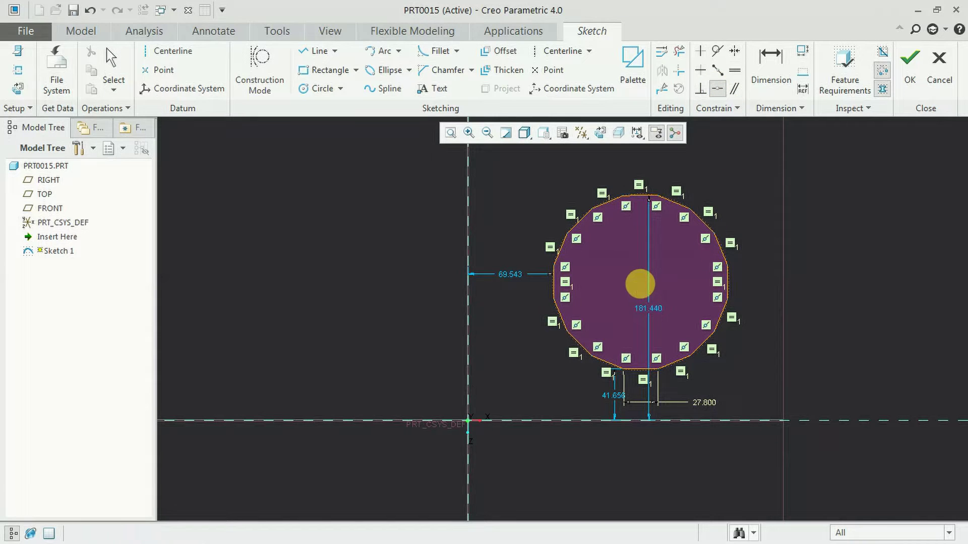
pyautogui.click(542, 422)
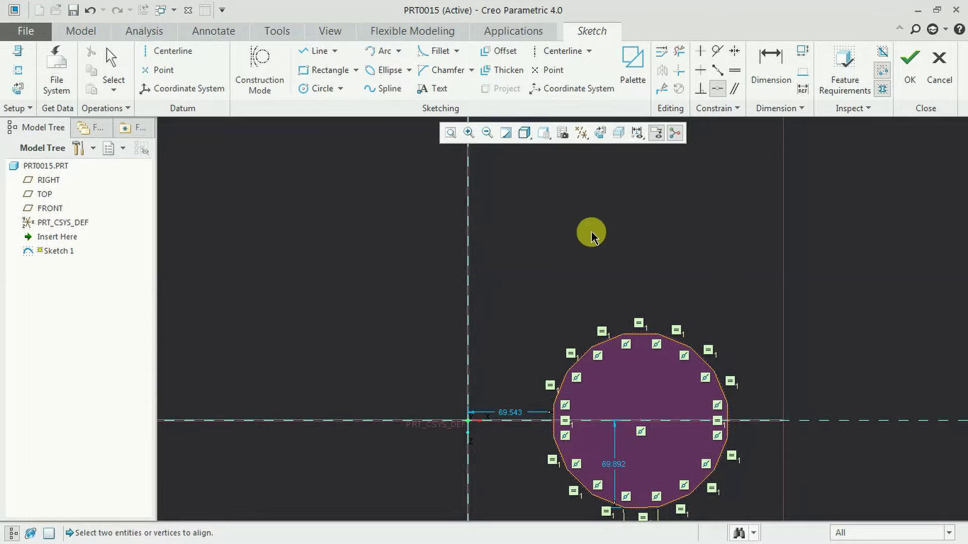
pyautogui.click(467, 310)
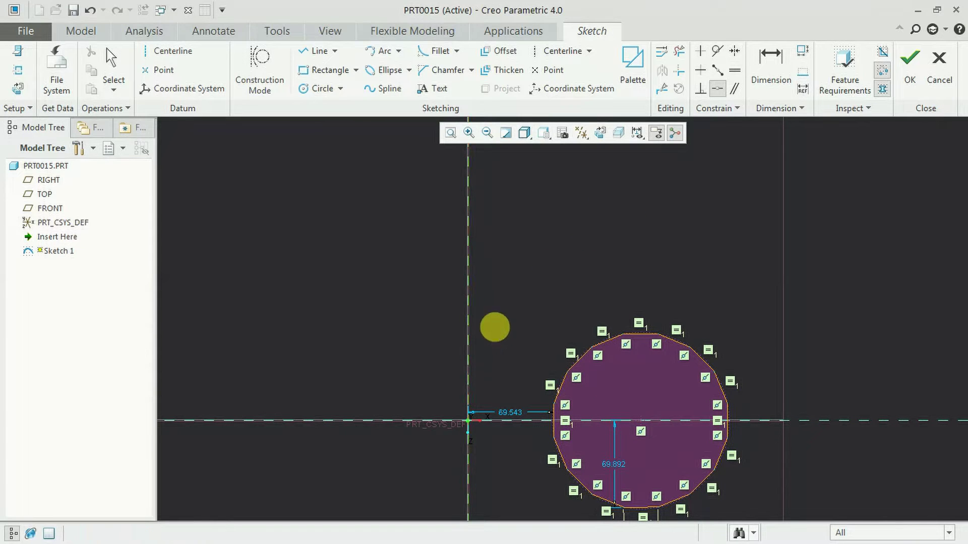
pyautogui.click(640, 426)
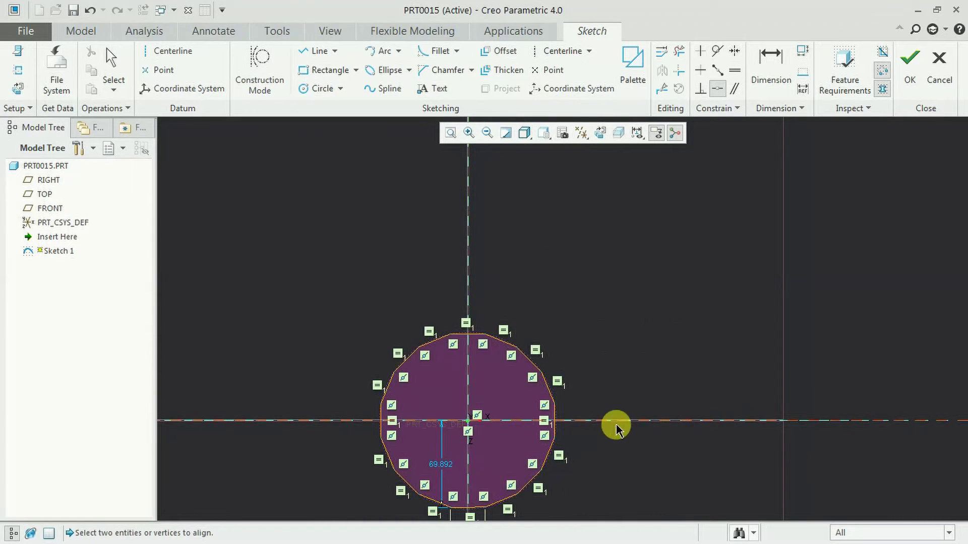
pyautogui.scroll(-2, 467, 446)
pyautogui.scroll(3, 409, 490)
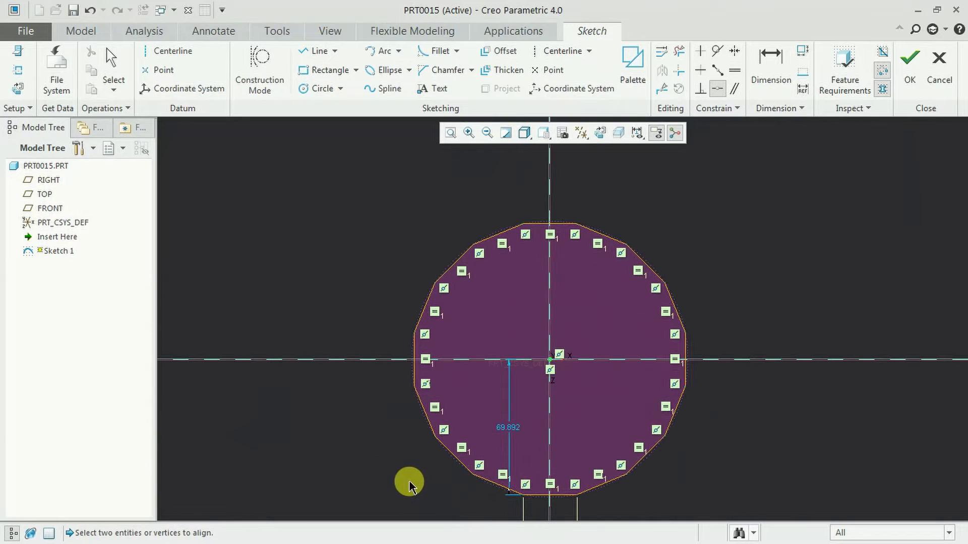
pyautogui.scroll(-5, 551, 493)
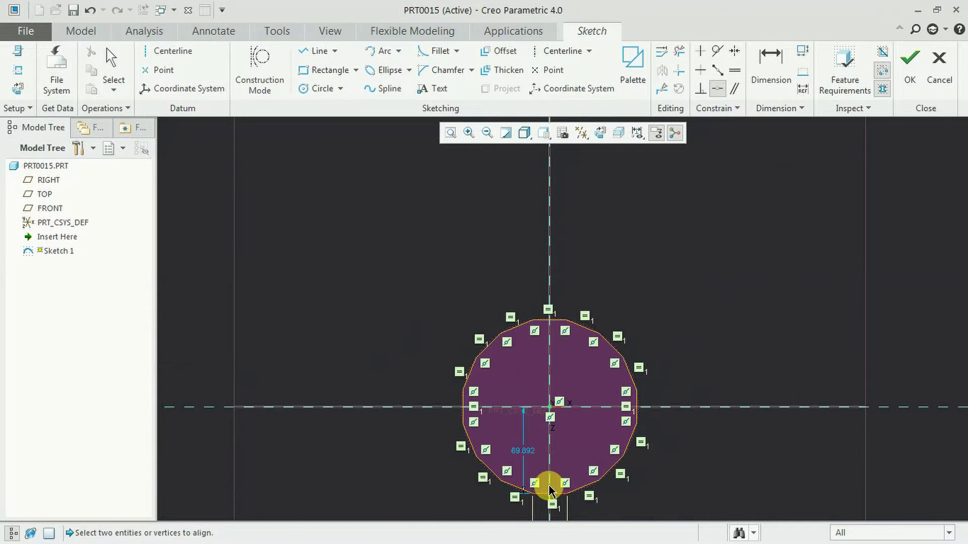
pyautogui.scroll(5, 521, 512)
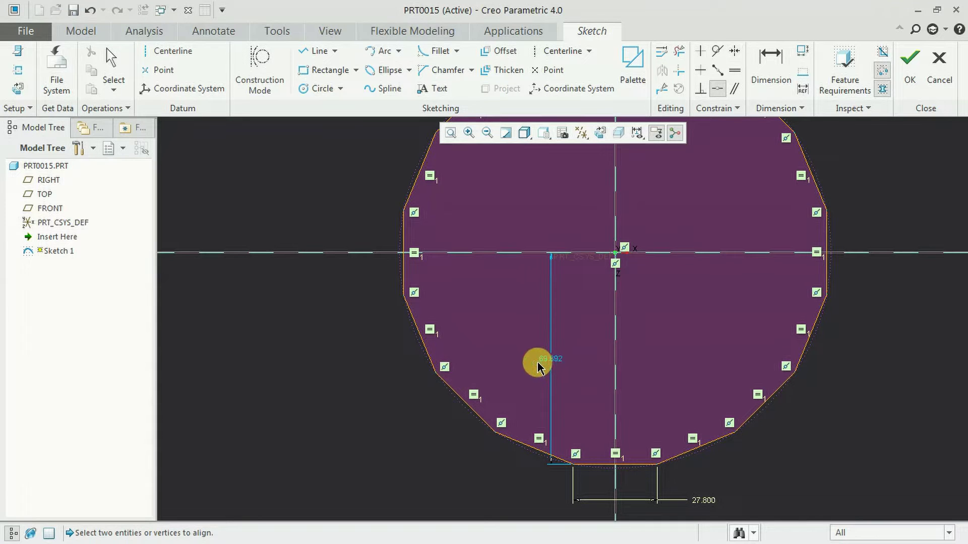
pyautogui.scroll(-3, 627, 377)
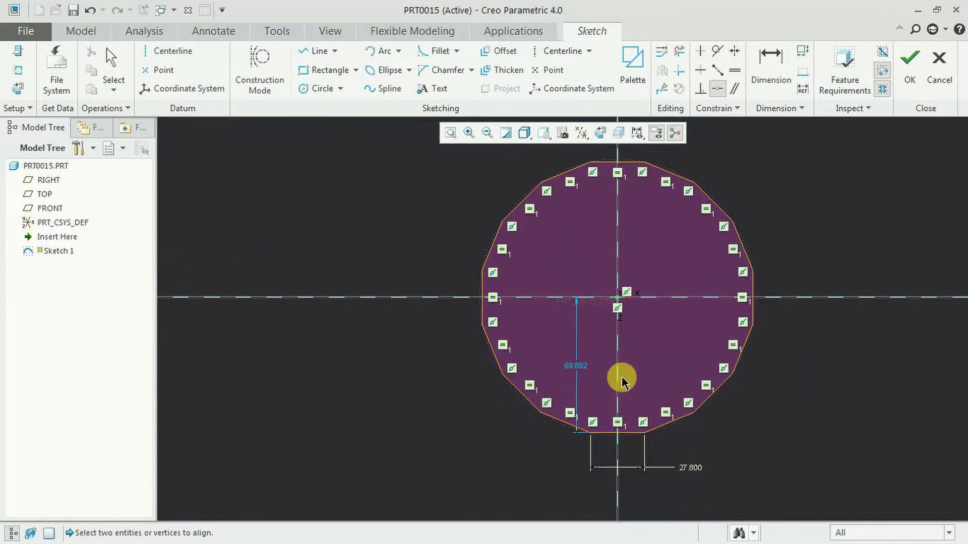
pyautogui.scroll(2, 663, 398)
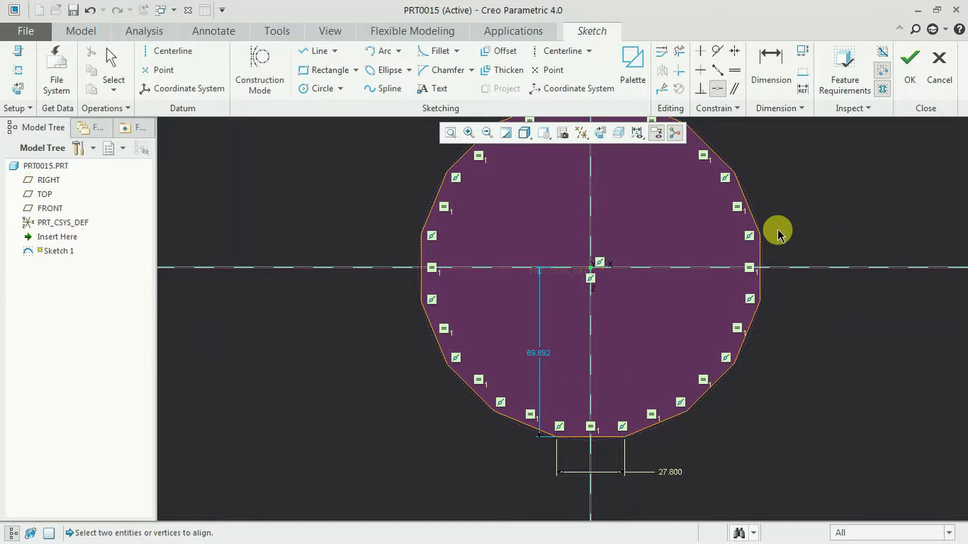
pyautogui.scroll(4, 771, 234)
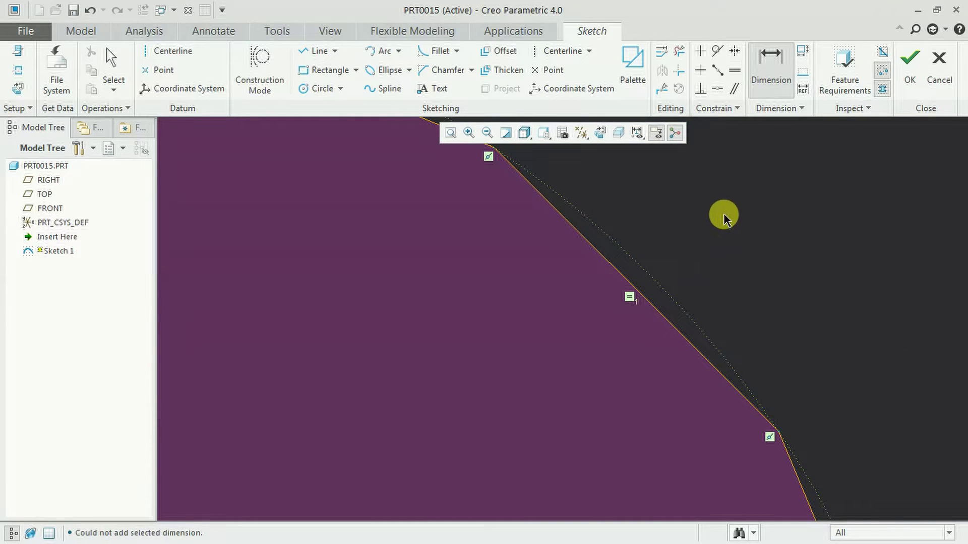
# - Place the new 71.249 dimension and select the conflicting 27.800 dimension in Resolve Sketch
pyautogui.middleClick(723, 218)
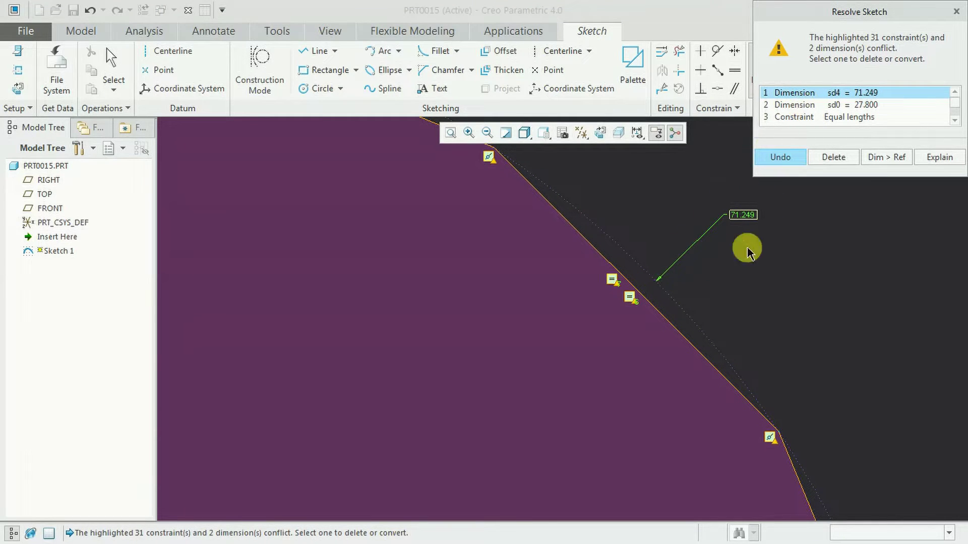
pyautogui.scroll(-1, 668, 317)
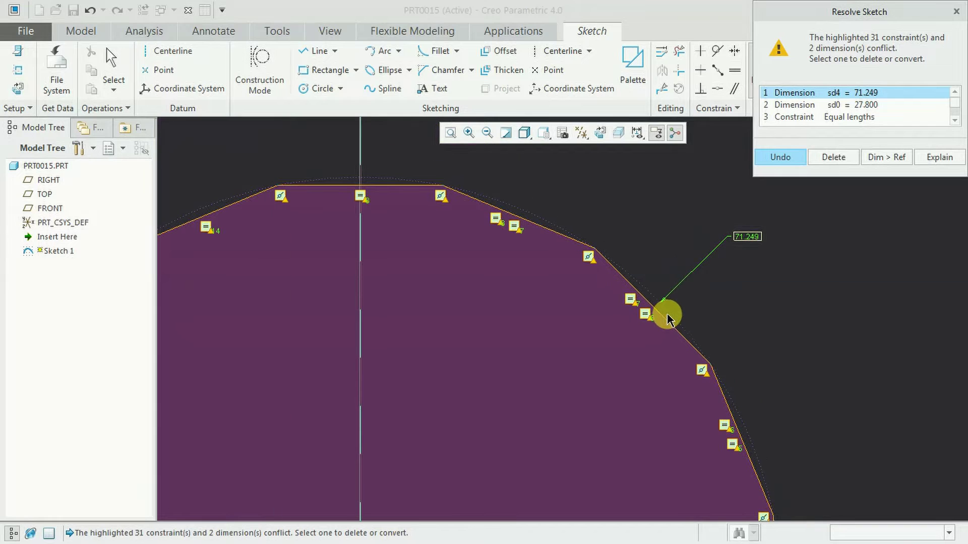
pyautogui.click(821, 106)
pyautogui.scroll(-3, 703, 323)
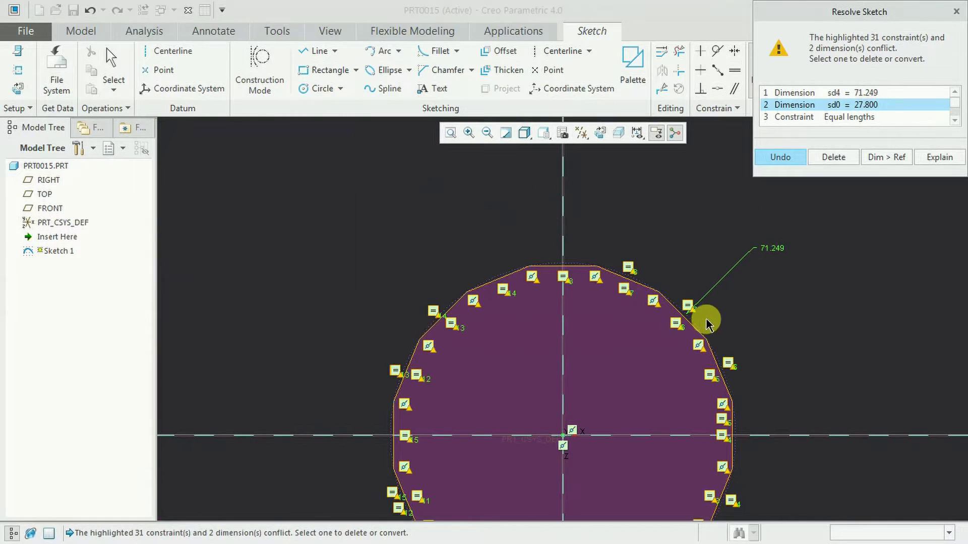
pyautogui.scroll(-4, 633, 475)
pyautogui.scroll(2, 623, 502)
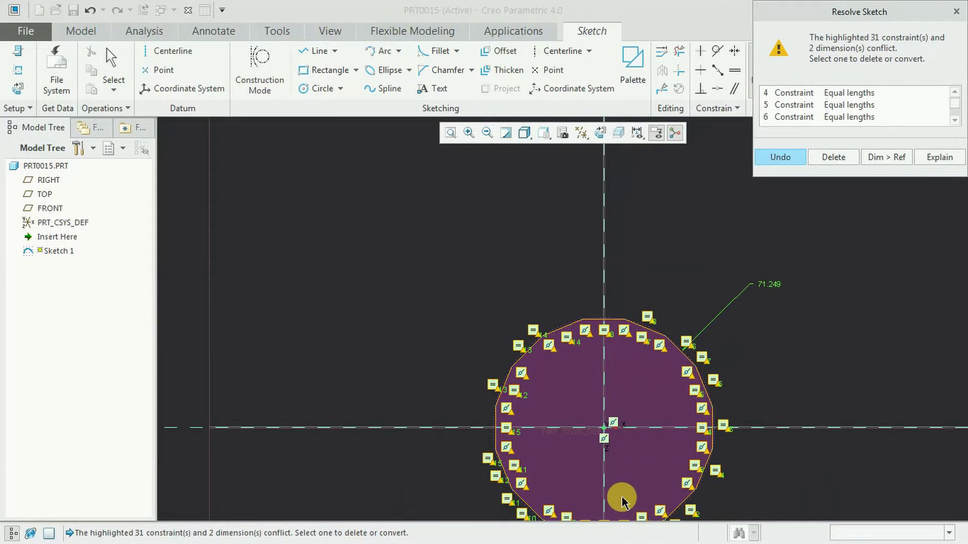
pyautogui.scroll(2, 635, 441)
pyautogui.scroll(-3, 644, 410)
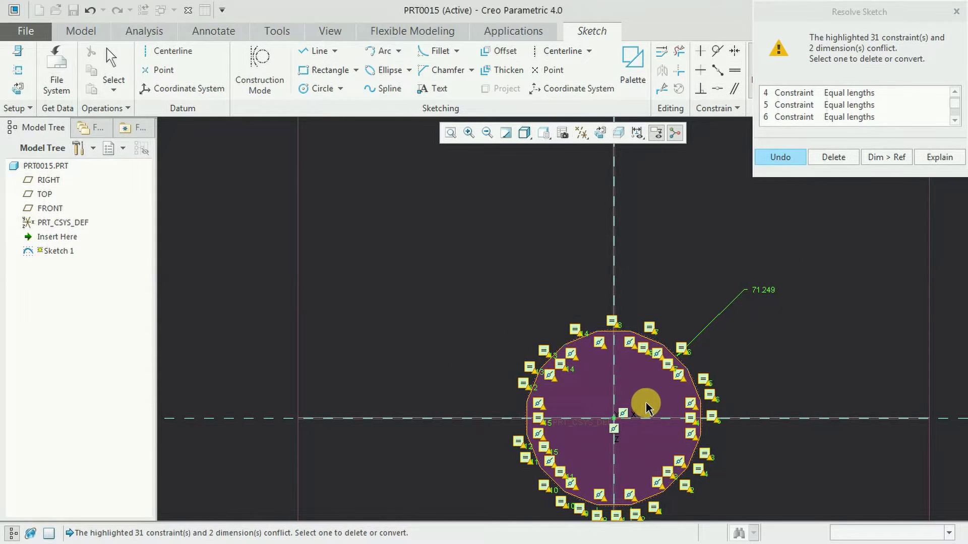
pyautogui.scroll(-1, 647, 406)
pyautogui.moveTo(706, 436); pyautogui.dragTo(650, 296, button='middle')
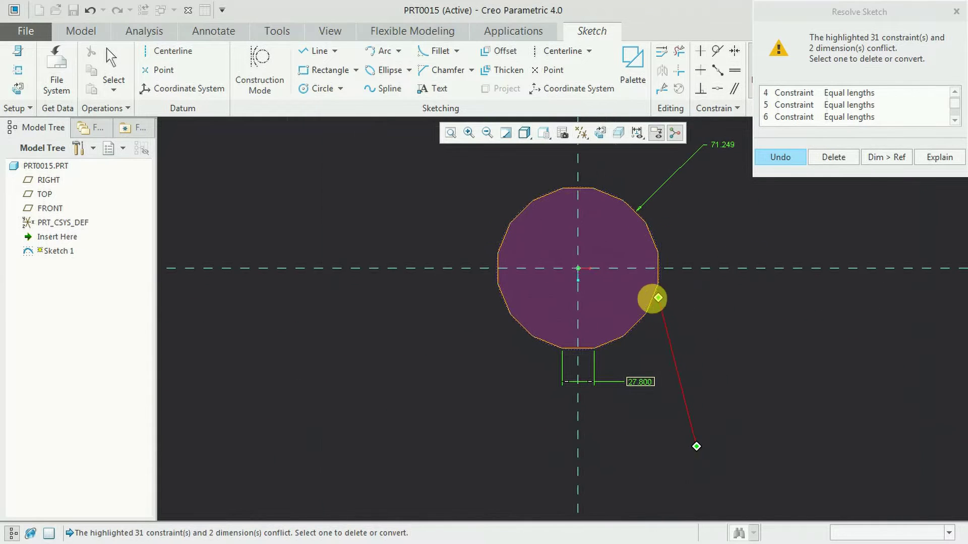
pyautogui.scroll(2, 627, 283)
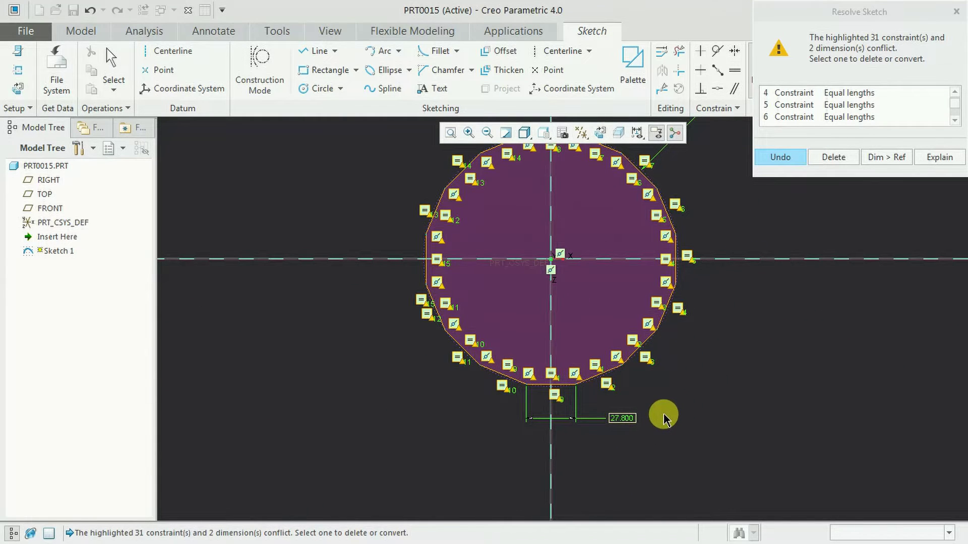
pyautogui.scroll(-2, 607, 335)
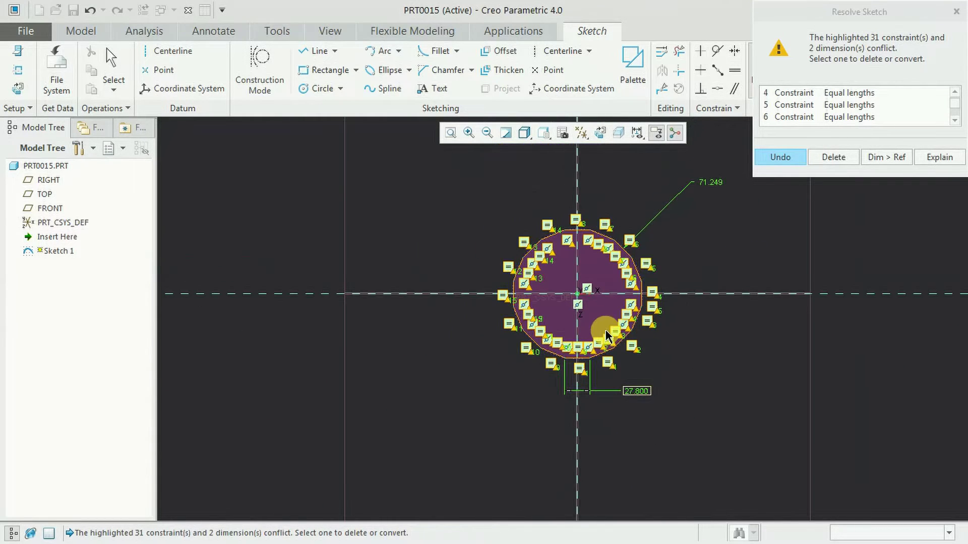
pyautogui.scroll(1, 636, 230)
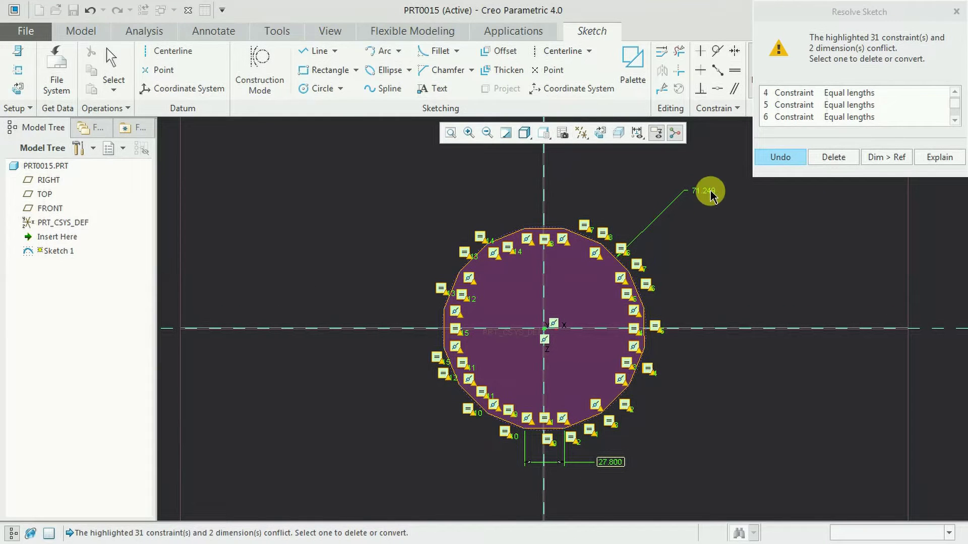
# - Review the equal-lengths conflict, then delete the 27.800 side dimension sd0
pyautogui.click(954, 121)
pyautogui.click(954, 121)
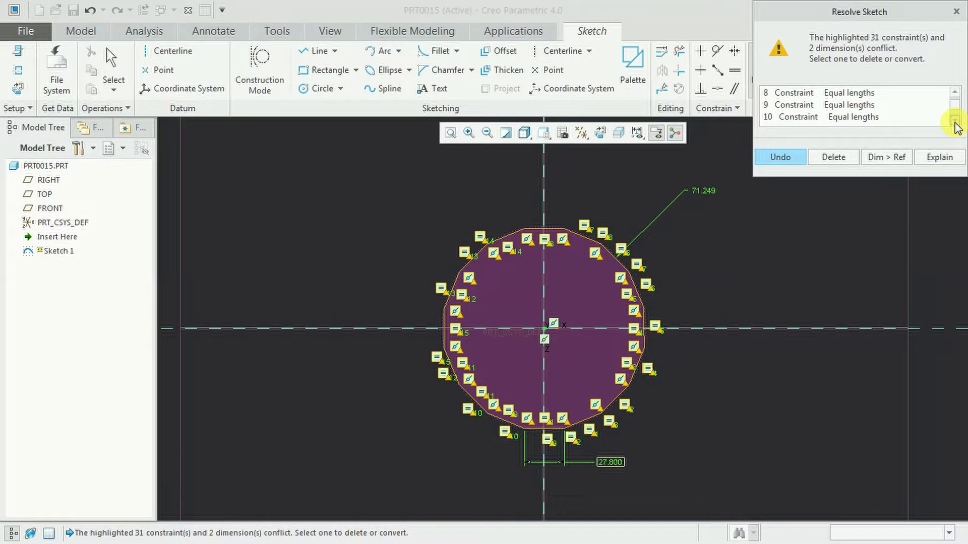
pyautogui.click(955, 121)
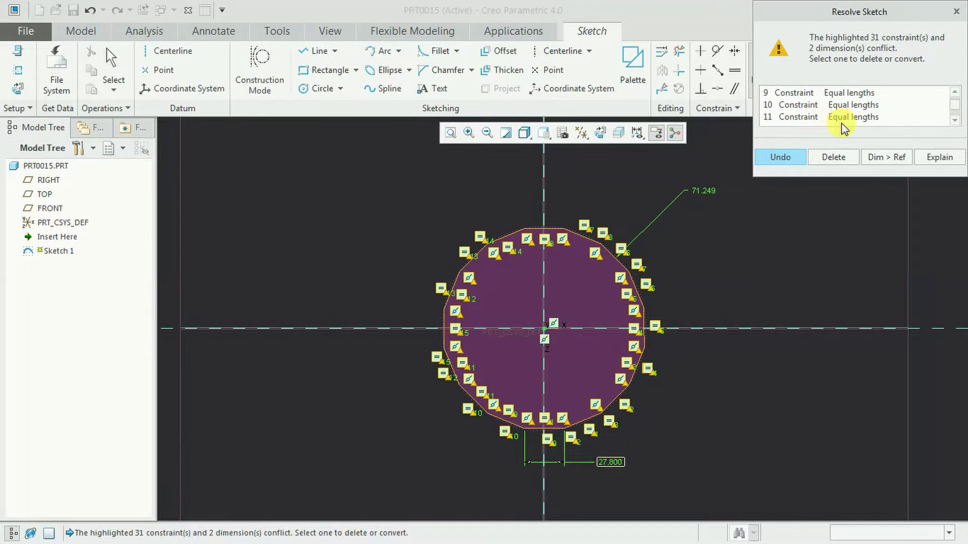
pyautogui.moveTo(953, 112)
pyautogui.mouseDown()
pyautogui.moveTo(956, 124)
pyautogui.moveTo(957, 106)
pyautogui.mouseUp()
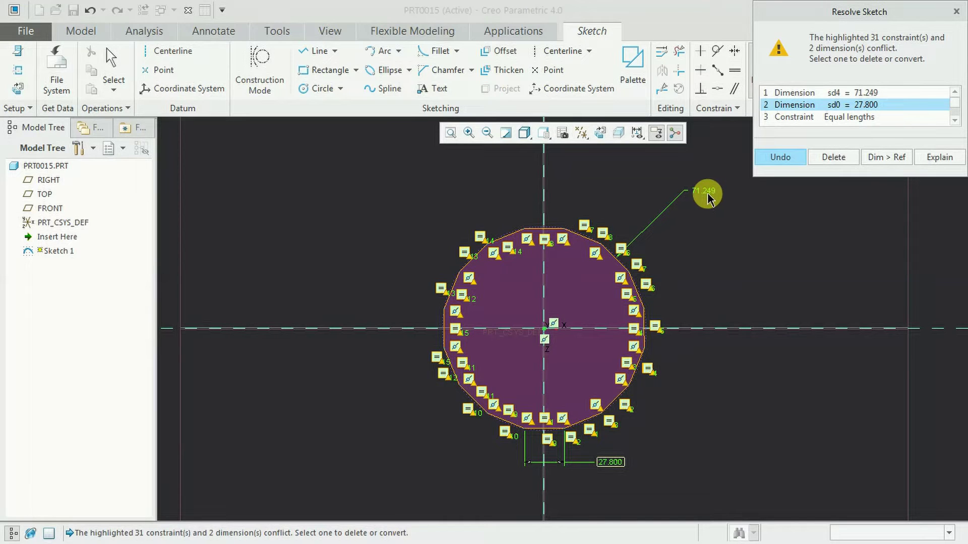
pyautogui.click(810, 117)
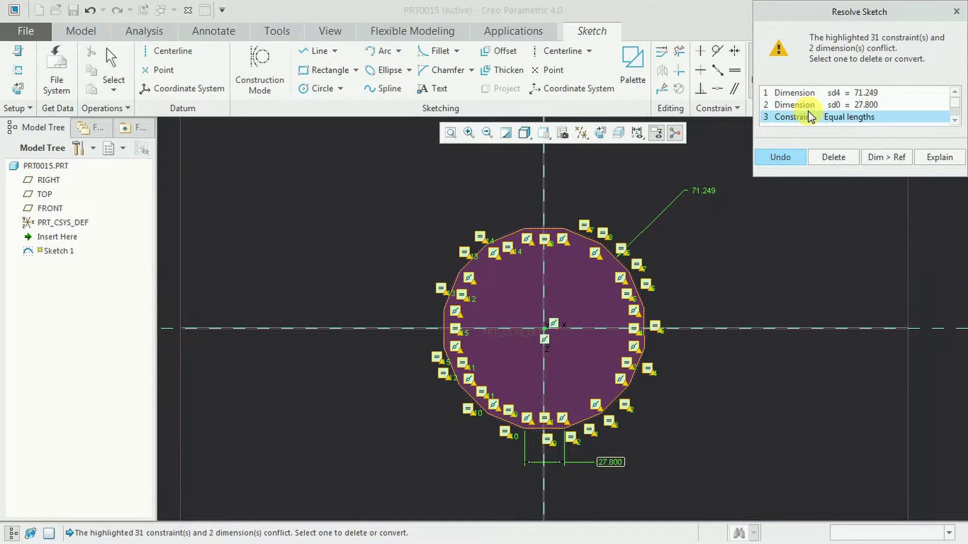
pyautogui.click(801, 104)
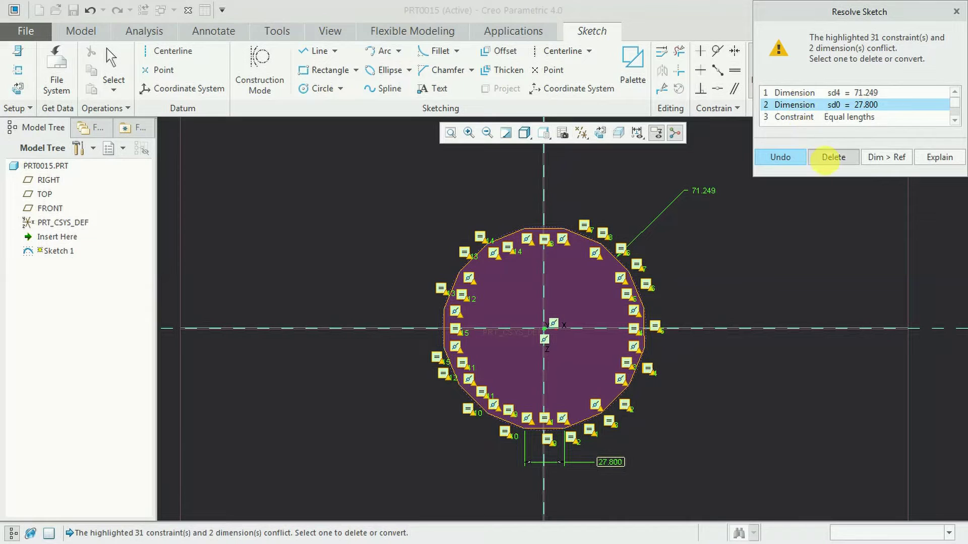
pyautogui.click(833, 157)
# - Change the 71.249 across-flats dimension to 80
pyautogui.click(711, 190)
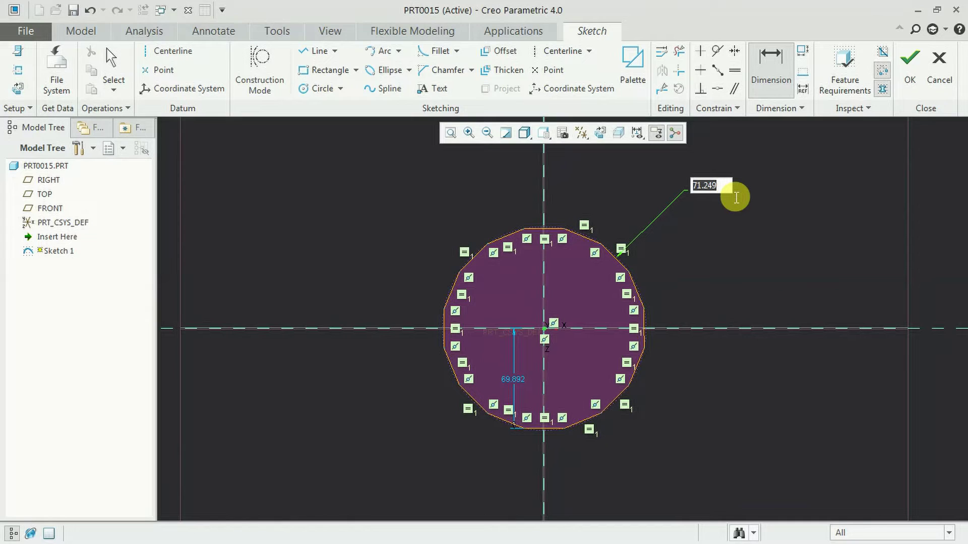
pyautogui.write('80')
pyautogui.press('Return')
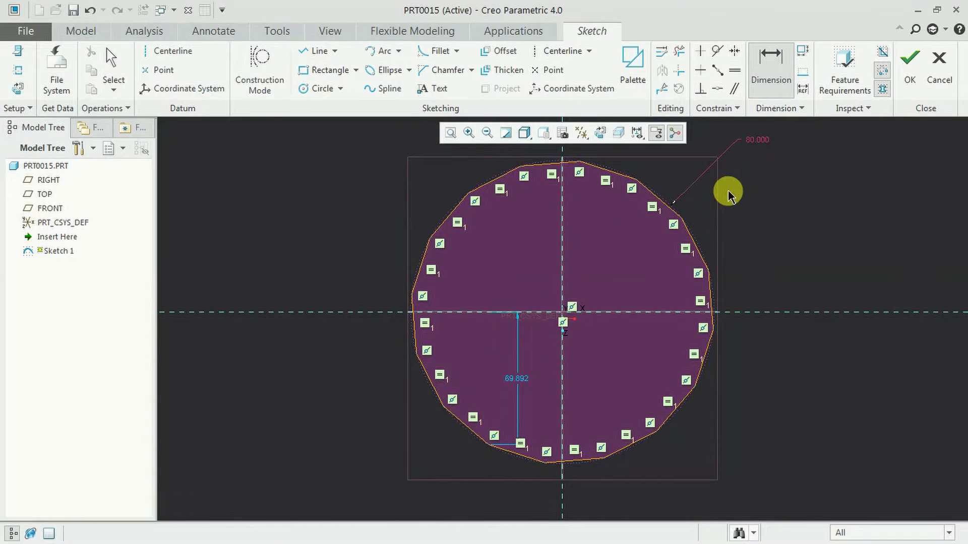
pyautogui.scroll(2, 622, 387)
pyautogui.scroll(-3, 625, 385)
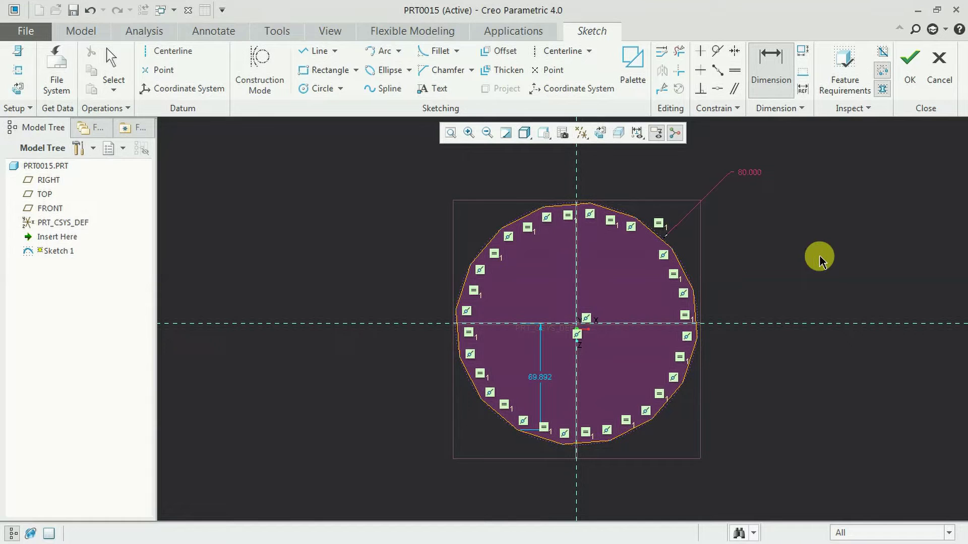
pyautogui.scroll(3, 564, 375)
pyautogui.scroll(-3, 624, 343)
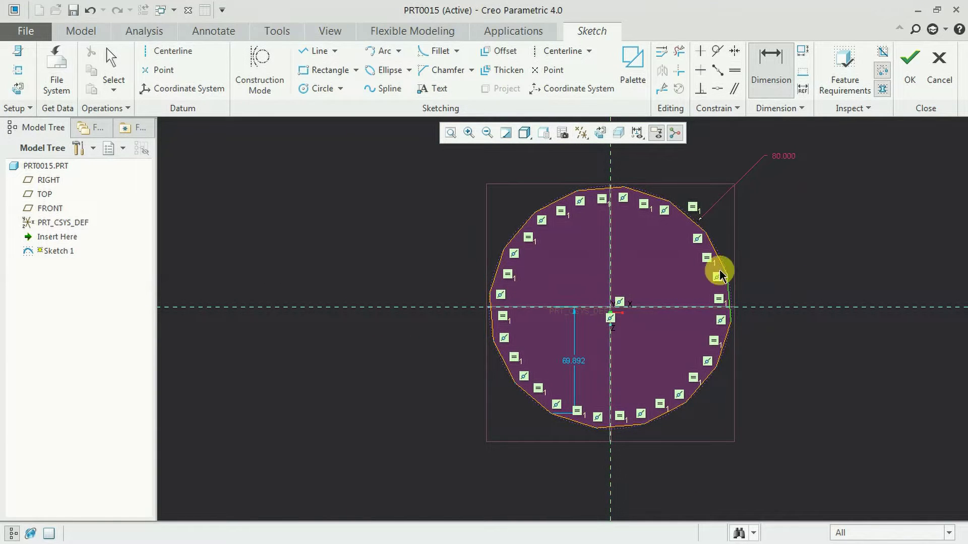
# - Constrain the polygon's right edge to be parallel to the vertical centerline
pyautogui.click(735, 88)
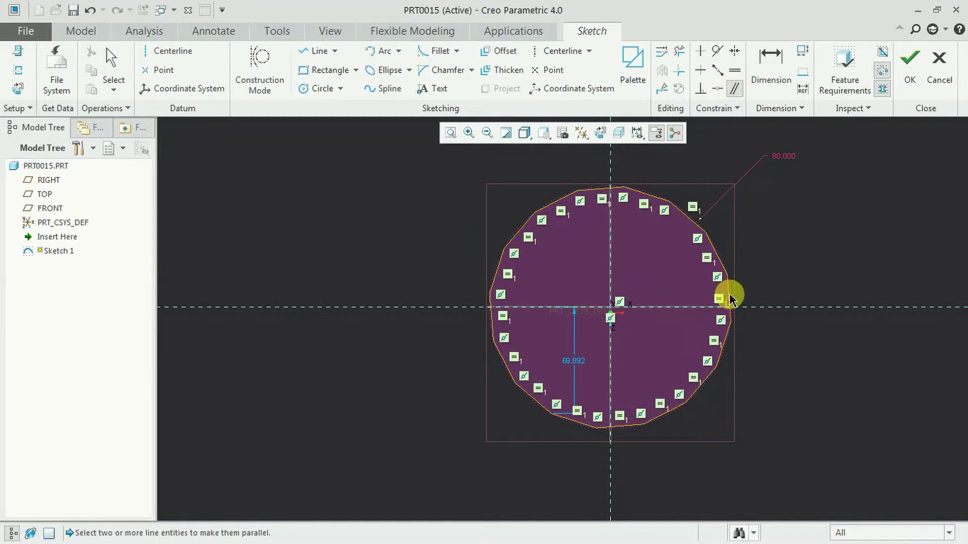
pyautogui.click(729, 300)
pyautogui.click(614, 261)
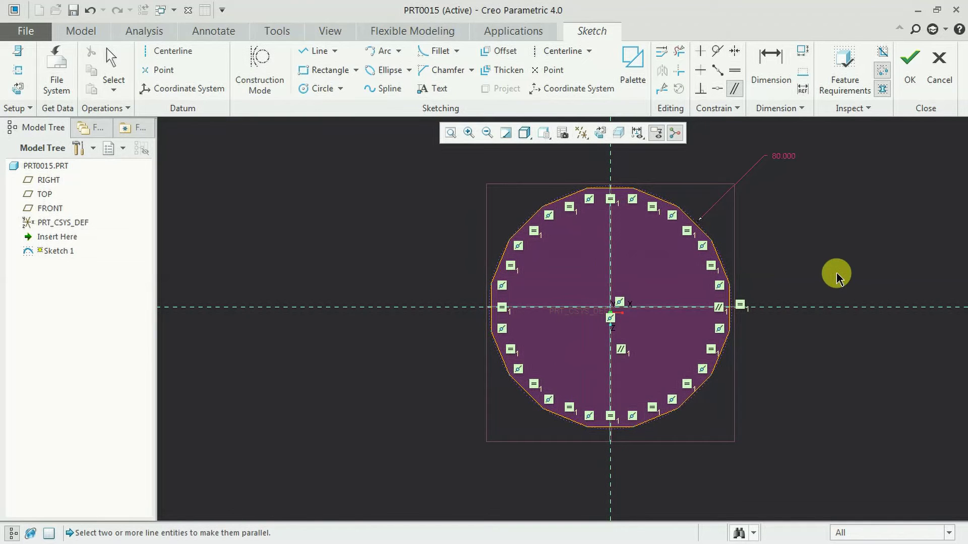
pyautogui.scroll(2, 625, 417)
pyautogui.scroll(-3, 594, 415)
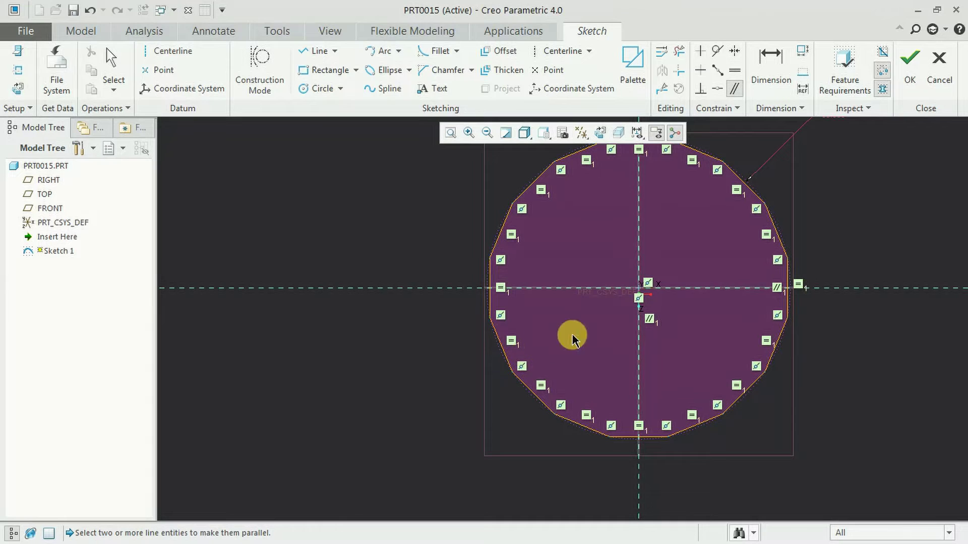
pyautogui.scroll(2, 794, 363)
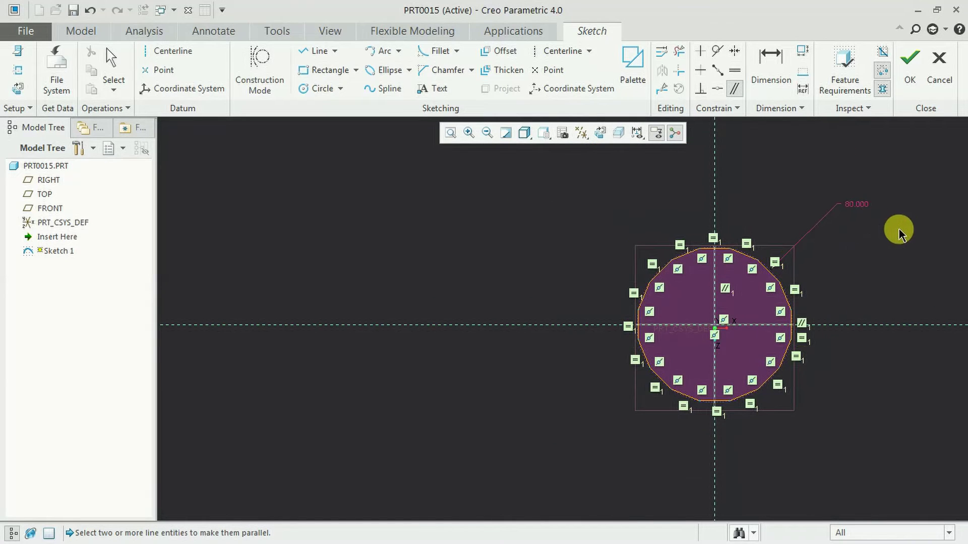
pyautogui.scroll(-1, 897, 224)
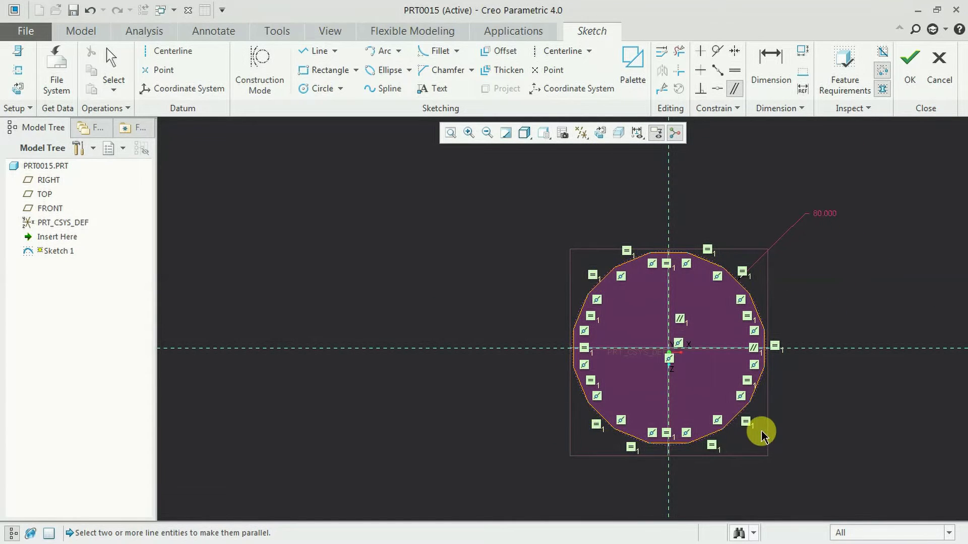
pyautogui.scroll(-2, 763, 429)
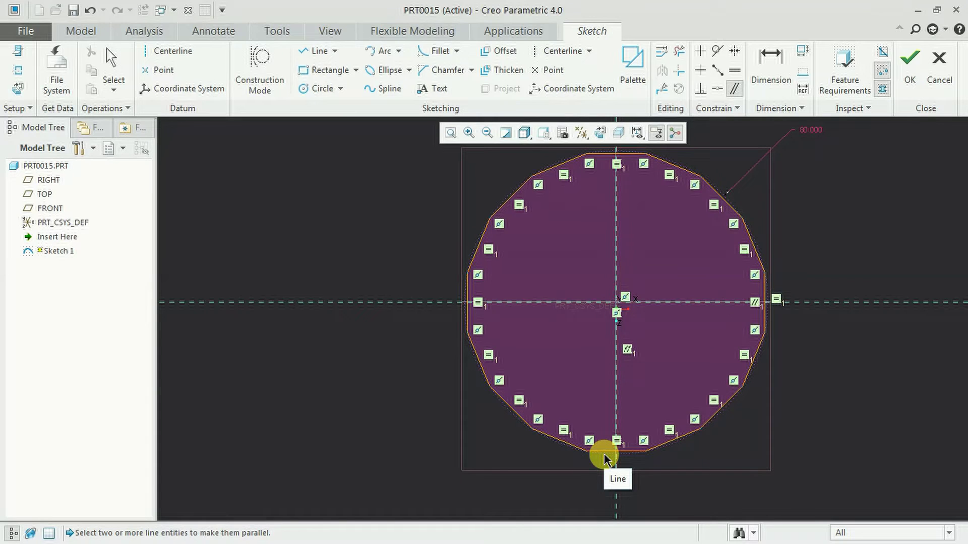
# - Add a 31.214 length dimension to the bottom edge, deleting the conflicting 80.000 dimension sd4
pyautogui.click(771, 68)
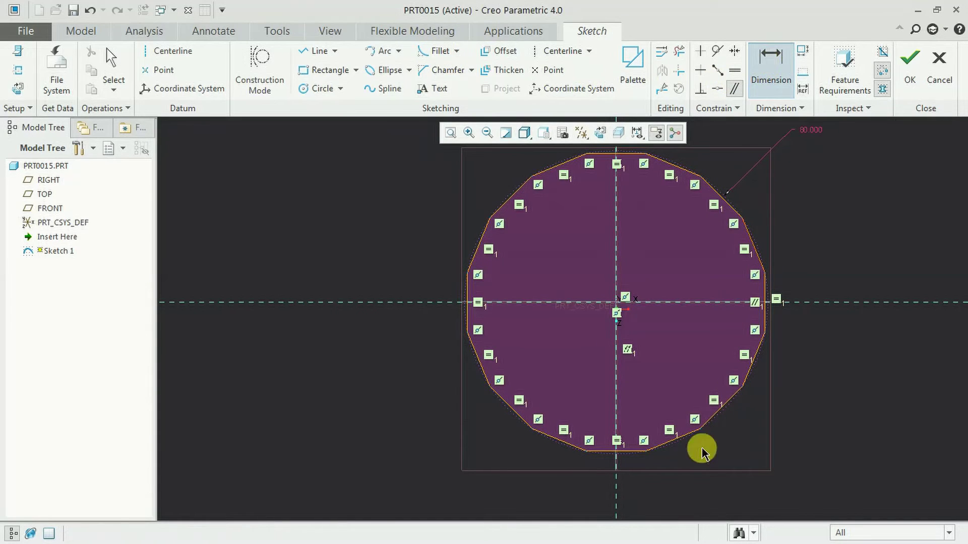
pyautogui.click(634, 456)
pyautogui.middleClick(630, 479)
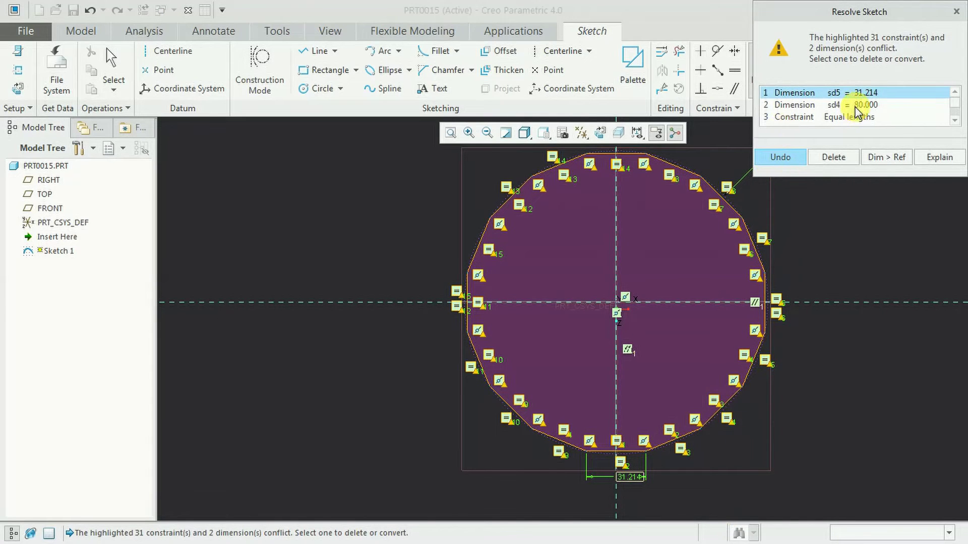
pyautogui.click(855, 106)
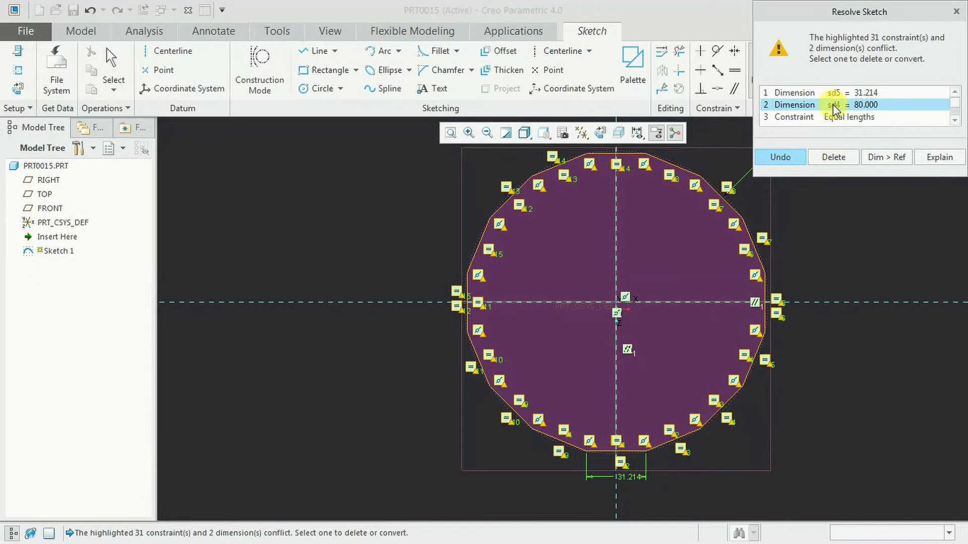
pyautogui.click(830, 157)
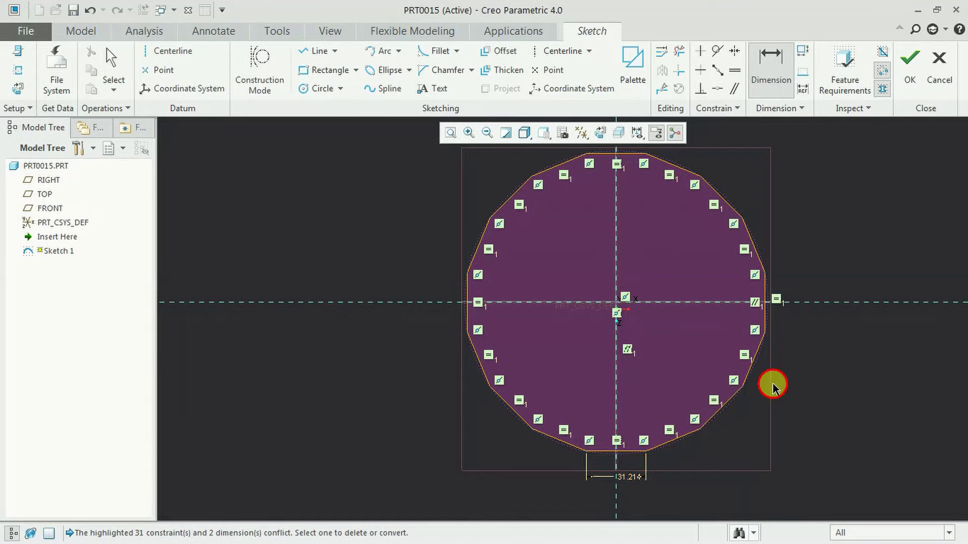
# - Dimension the horizontal centerline to the bottom edge (78.462), conflicting with the 31.214 edge length
pyautogui.click(770, 69)
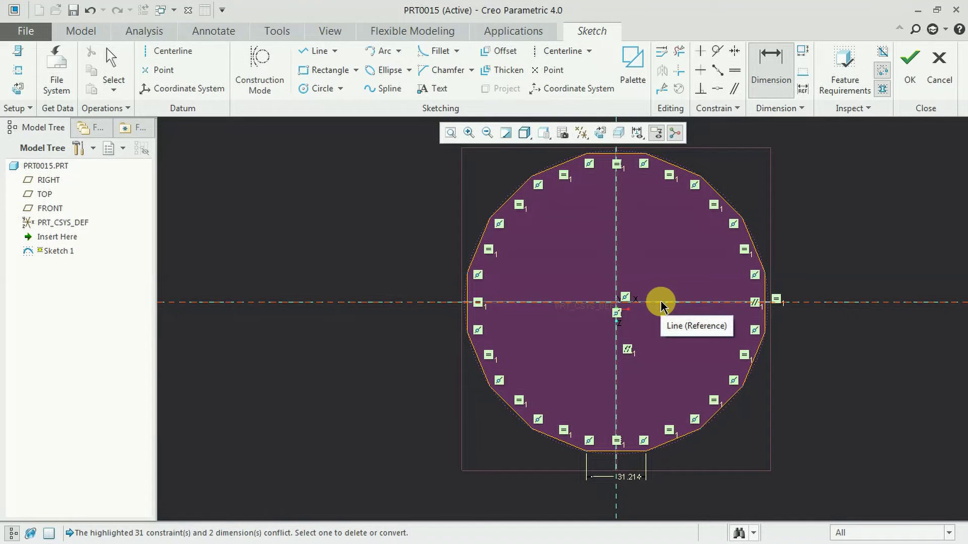
pyautogui.click(662, 303)
pyautogui.click(631, 453)
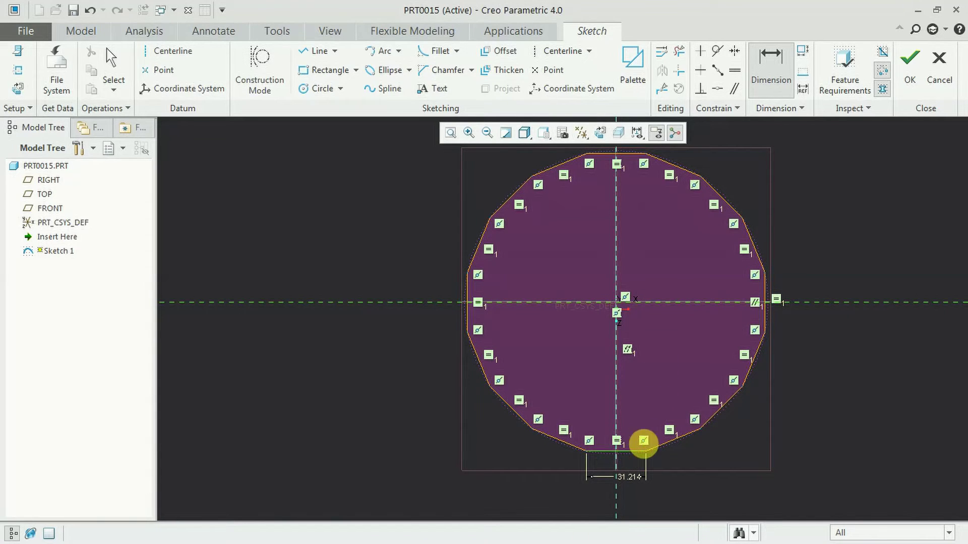
pyautogui.middleClick(816, 346)
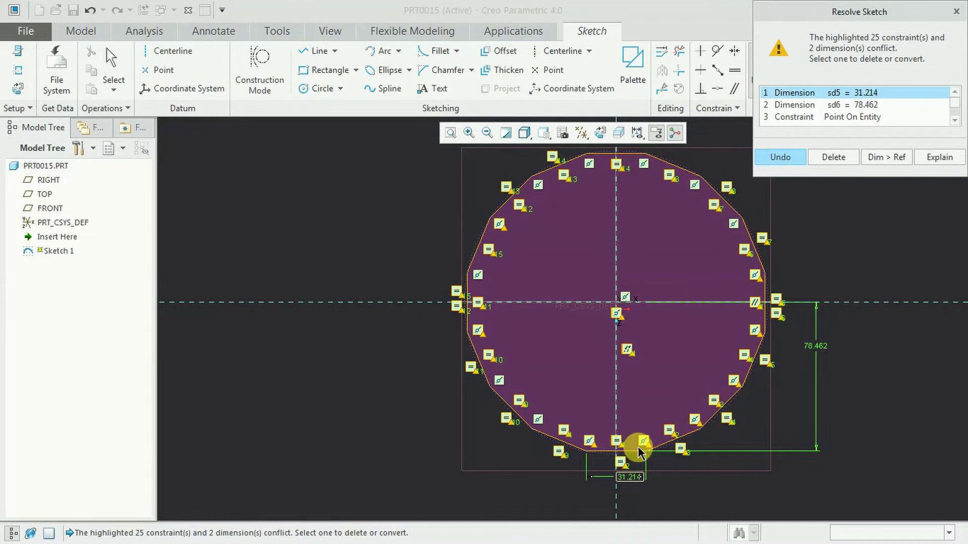
# - Drop the 78.462 and 31.214 dimensions, then set the centerline-to-bottom-edge distance to 80
pyautogui.click(831, 106)
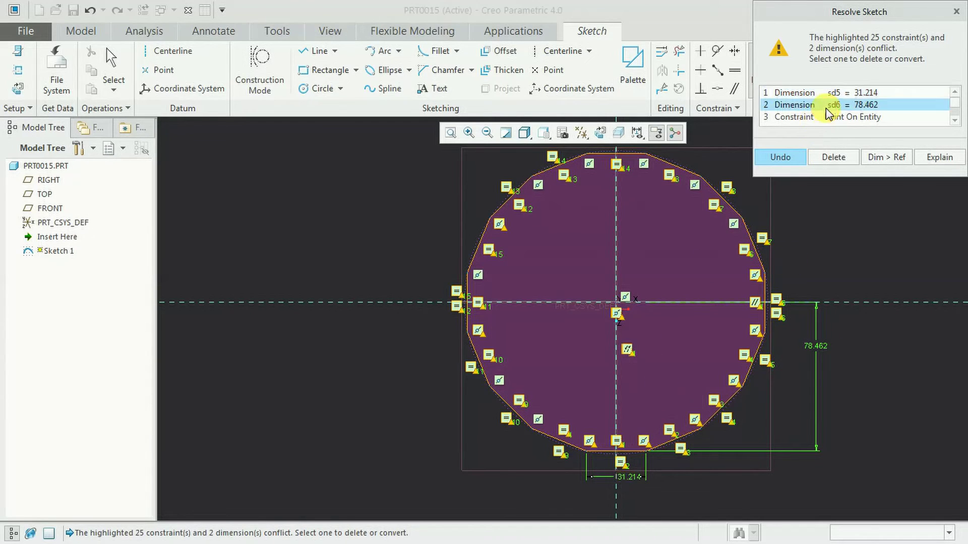
pyautogui.click(846, 160)
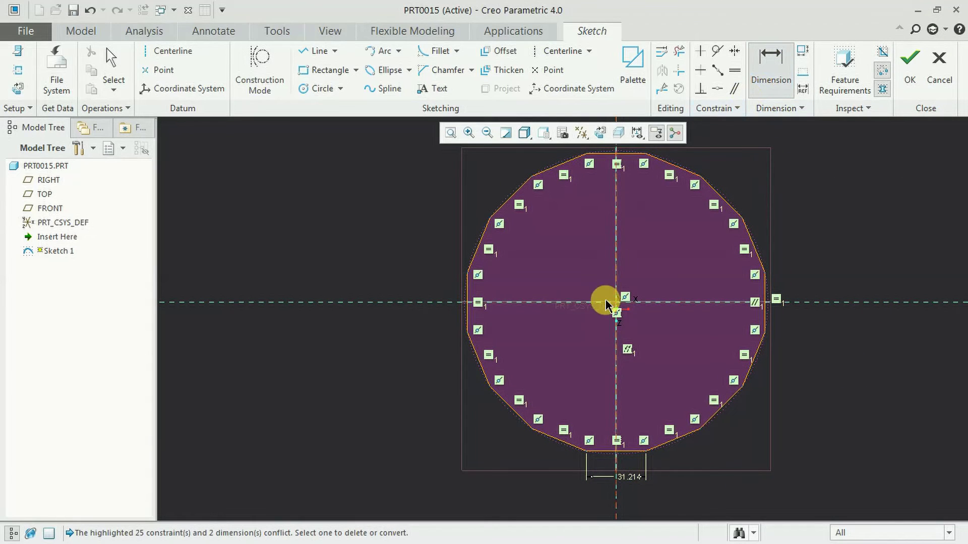
pyautogui.click(667, 303)
pyautogui.click(638, 456)
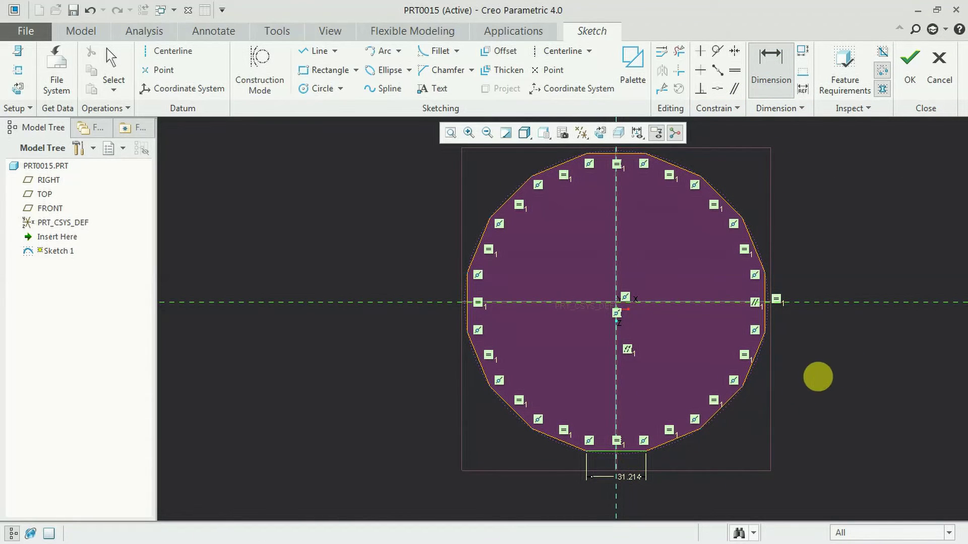
pyautogui.middleClick(817, 376)
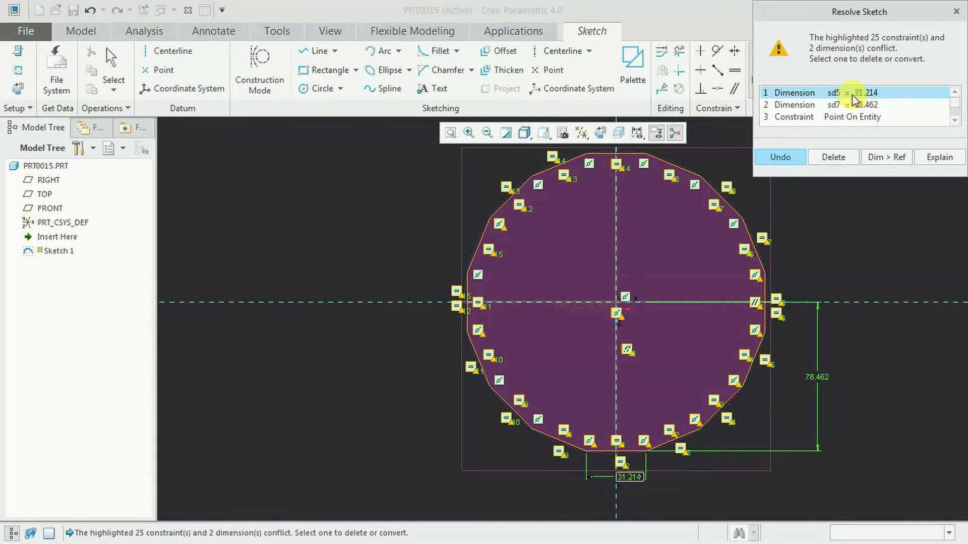
pyautogui.click(825, 160)
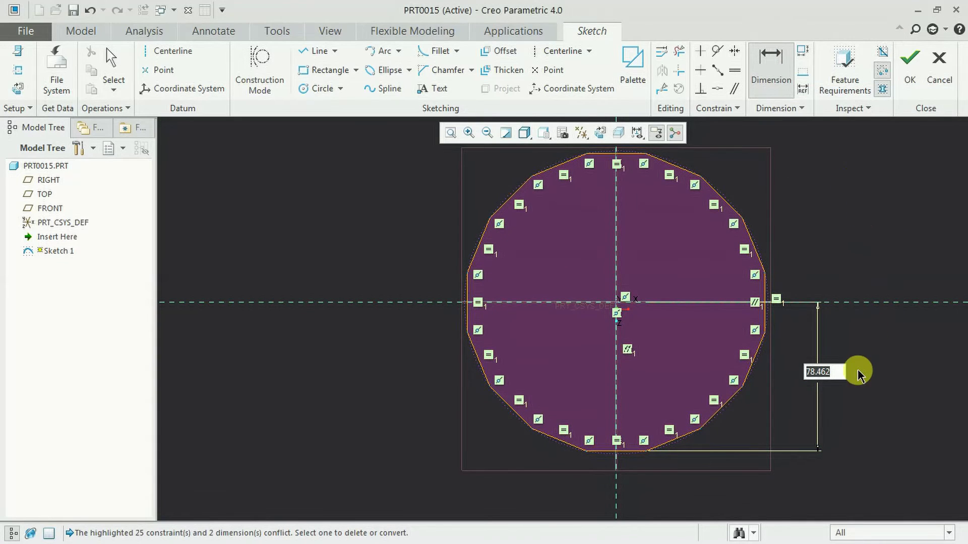
pyautogui.write('8')
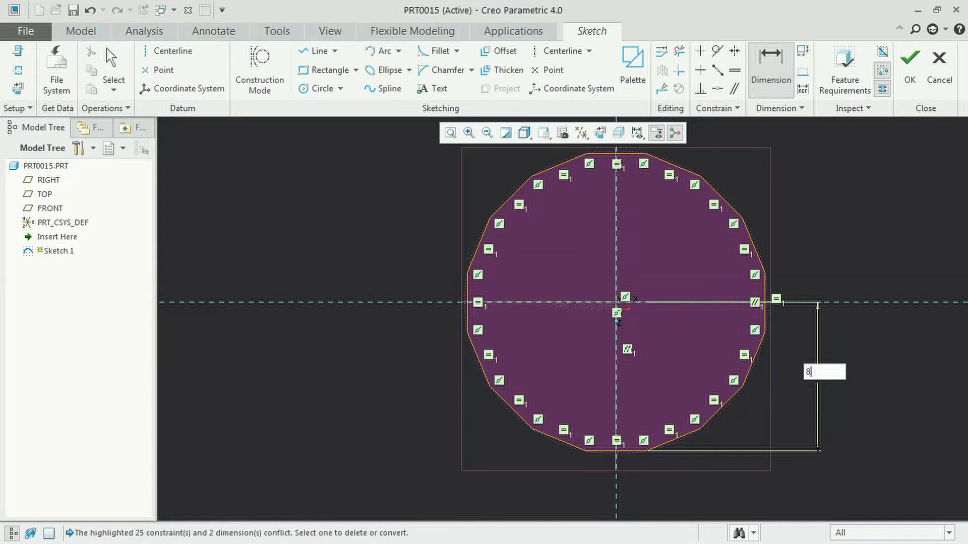
pyautogui.write('0')
pyautogui.press('Return')
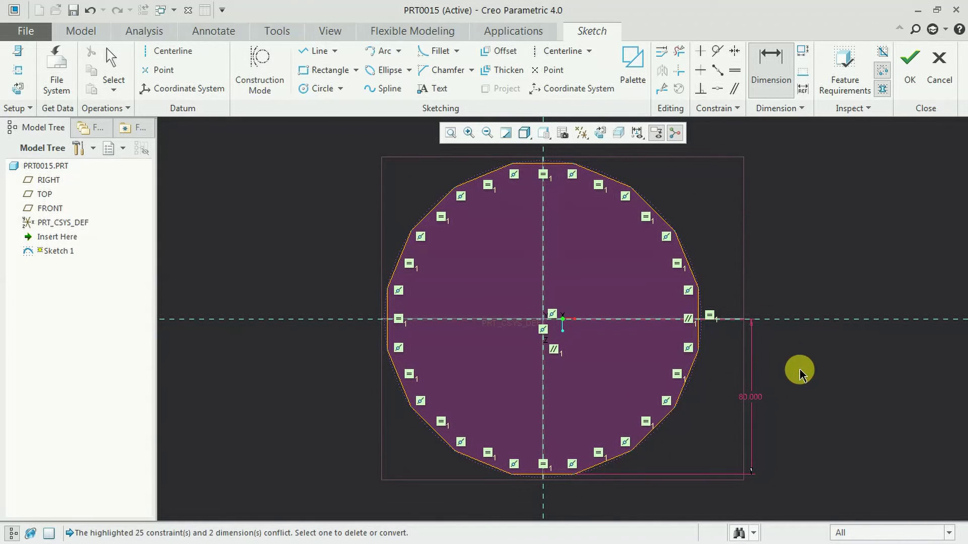
# - Try an 81.567 length dimension on one polygon edge, then discard it as conflicting
pyautogui.scroll(5, 675, 368)
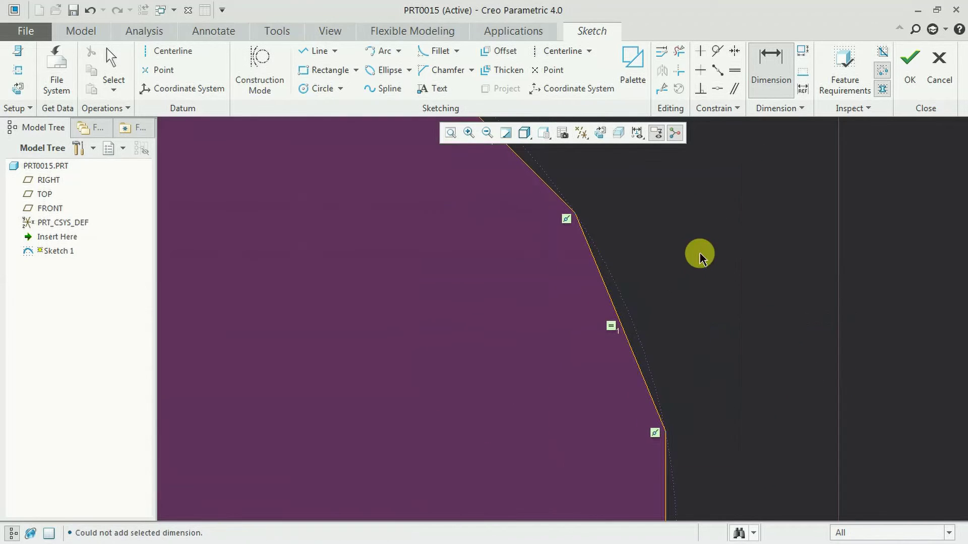
pyautogui.click(628, 311)
pyautogui.middleClick(750, 266)
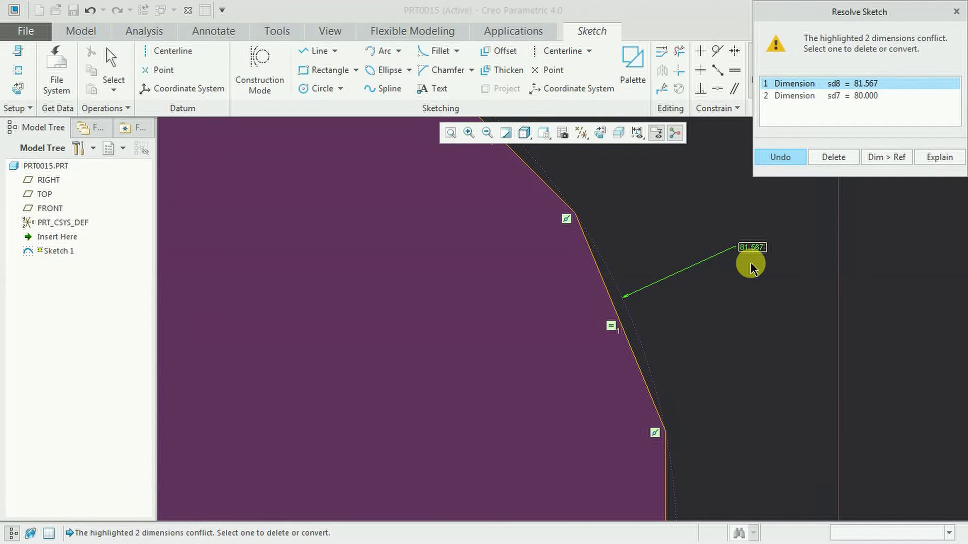
pyautogui.scroll(-4, 750, 272)
pyautogui.scroll(1, 793, 391)
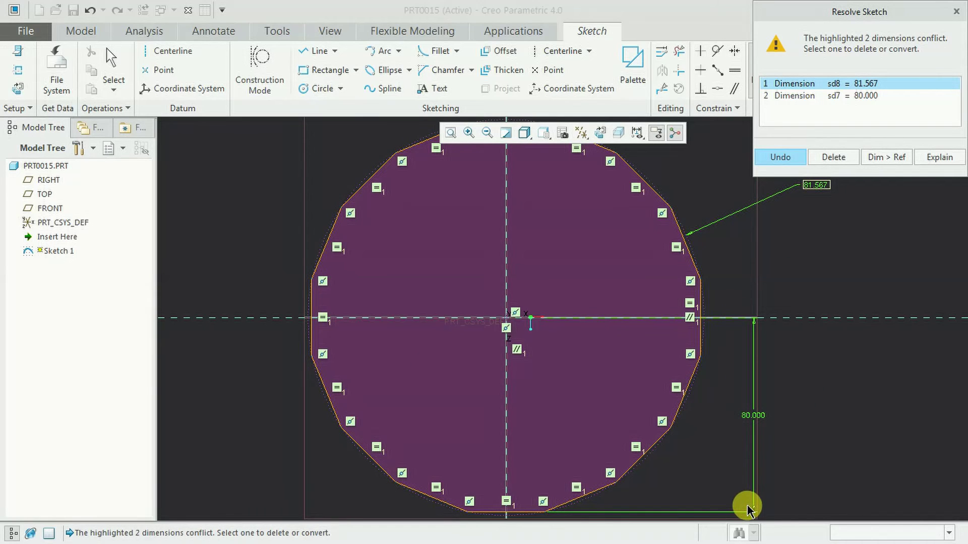
pyautogui.scroll(-3, 843, 180)
pyautogui.scroll(5, 842, 181)
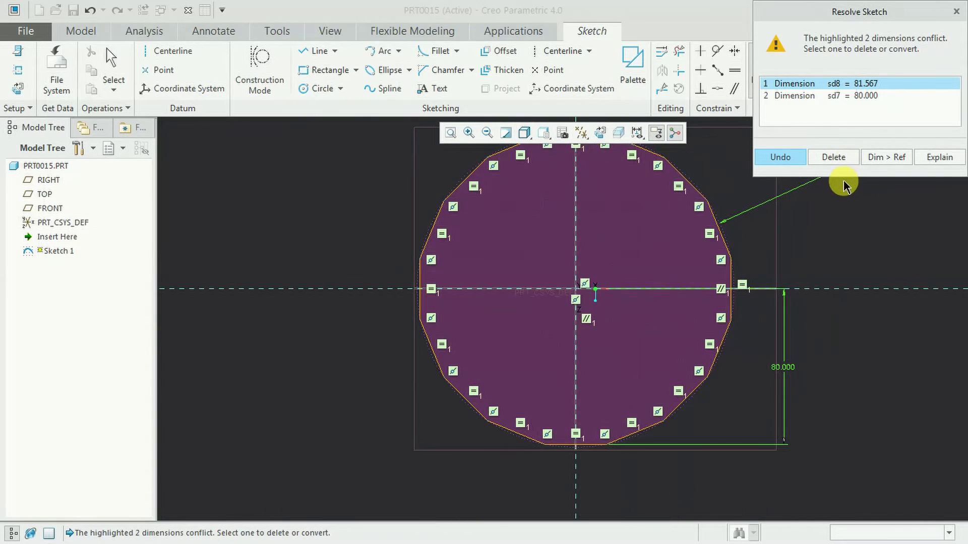
pyautogui.keyDown('shift'); pyautogui.moveTo(841, 187); pyautogui.dragTo(568, 283, button='middle'); pyautogui.keyUp('shift')
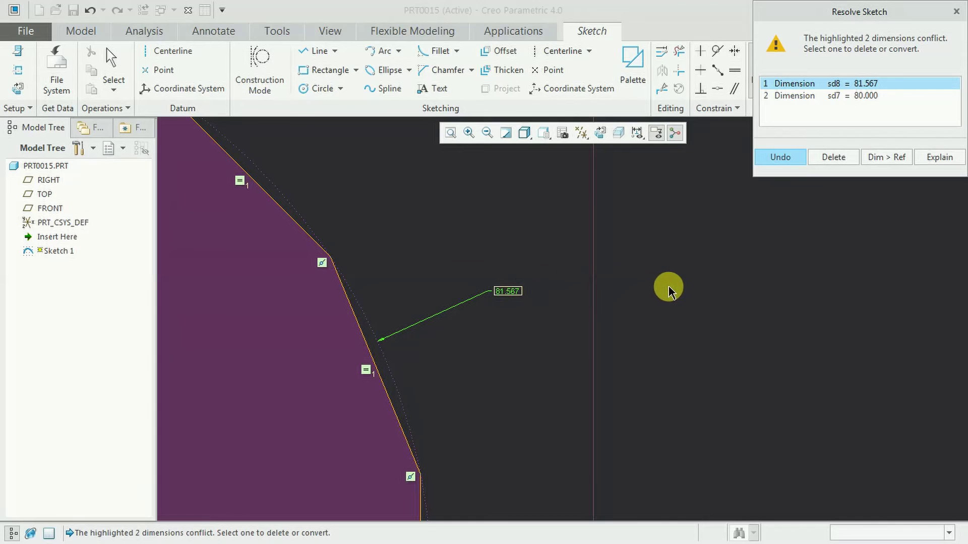
pyautogui.scroll(-3, 671, 291)
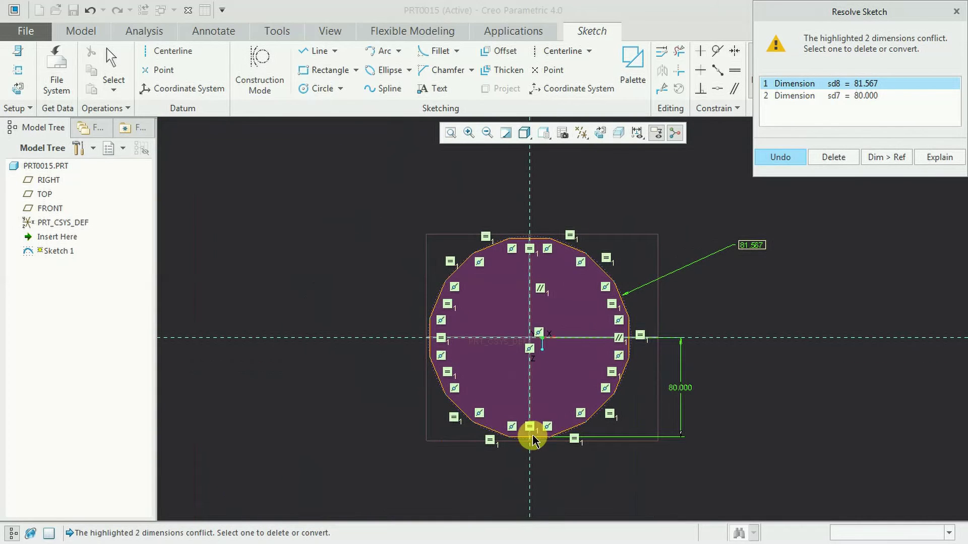
pyautogui.scroll(2, 540, 400)
pyautogui.scroll(-3, 595, 356)
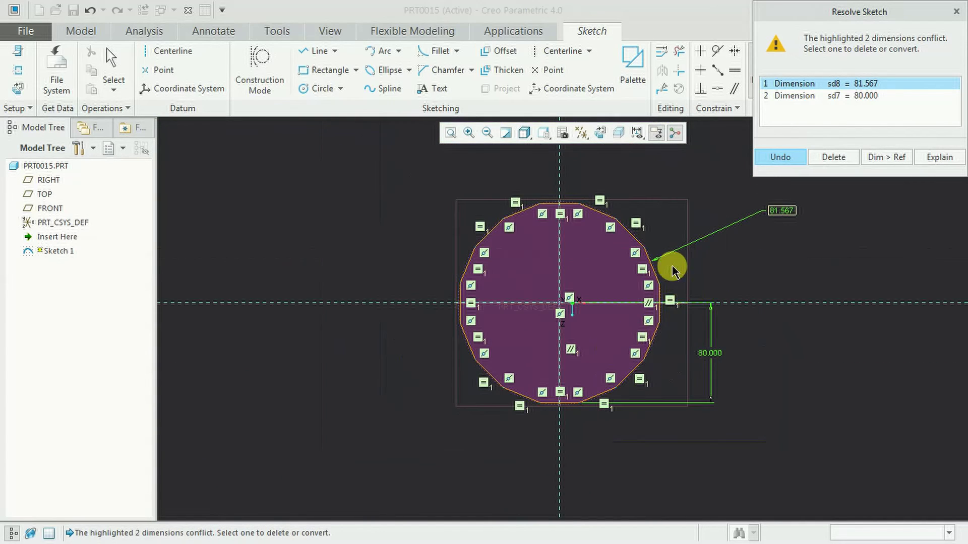
pyautogui.scroll(2, 674, 266)
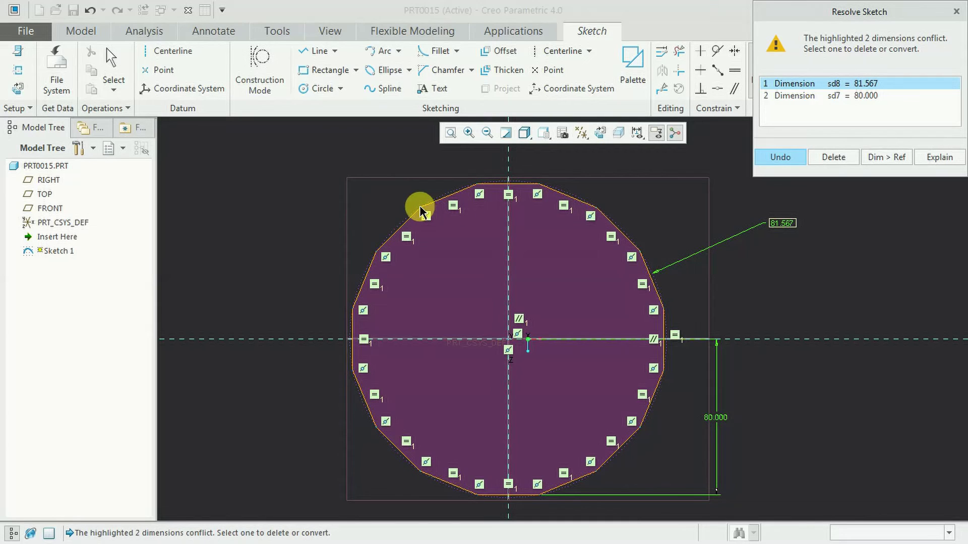
pyautogui.click(784, 157)
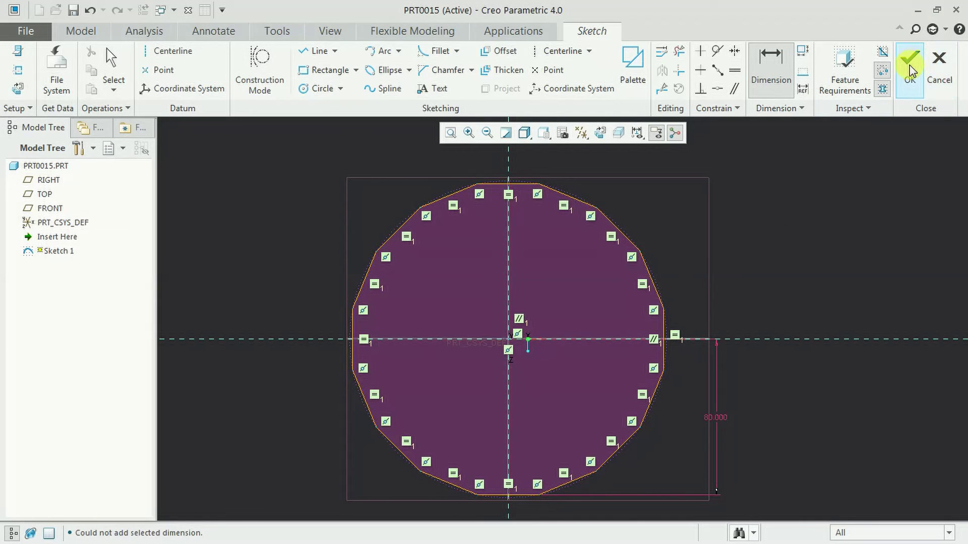
# - Finish Sketch 1 and extrude the 16-sided polygon into a solid prism 68.233 deep
pyautogui.click(910, 70)
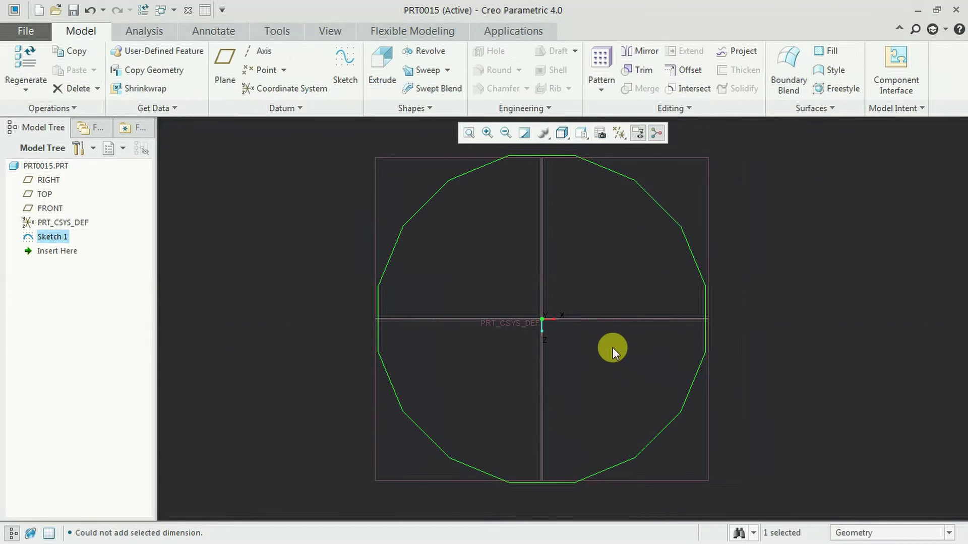
pyautogui.moveTo(618, 346); pyautogui.dragTo(622, 309, button='middle')
pyautogui.click(381, 63)
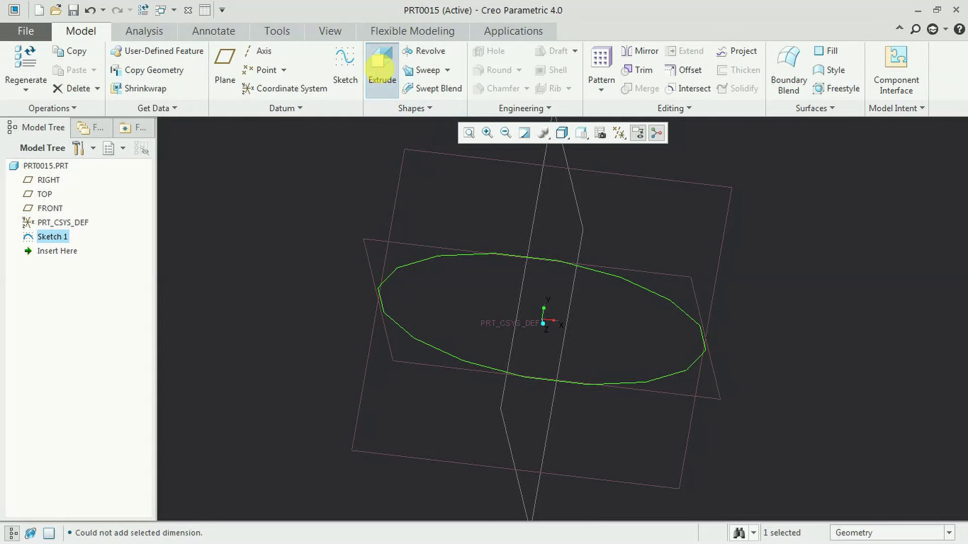
pyautogui.click(650, 299)
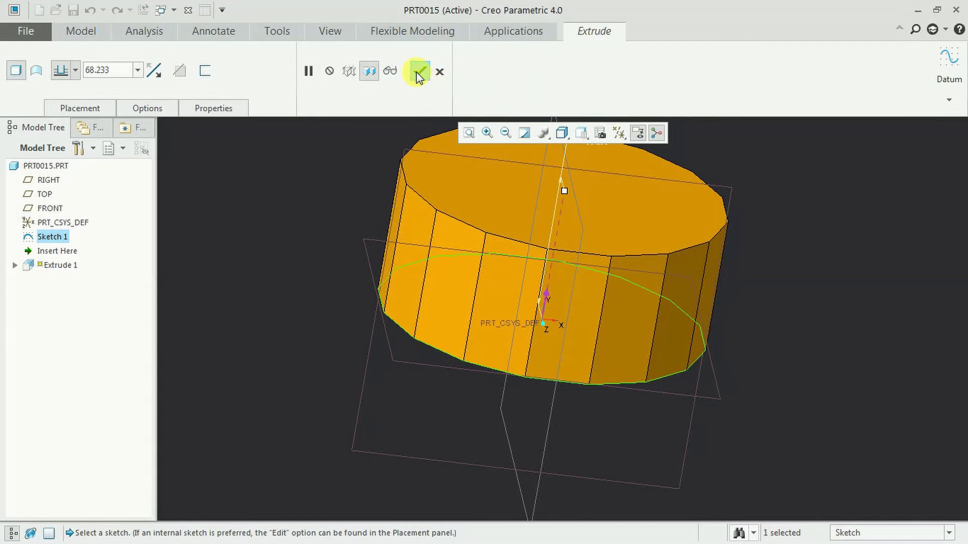
pyautogui.click(418, 75)
pyautogui.scroll(-3, 764, 261)
pyautogui.moveTo(765, 262); pyautogui.dragTo(788, 176, button='middle')
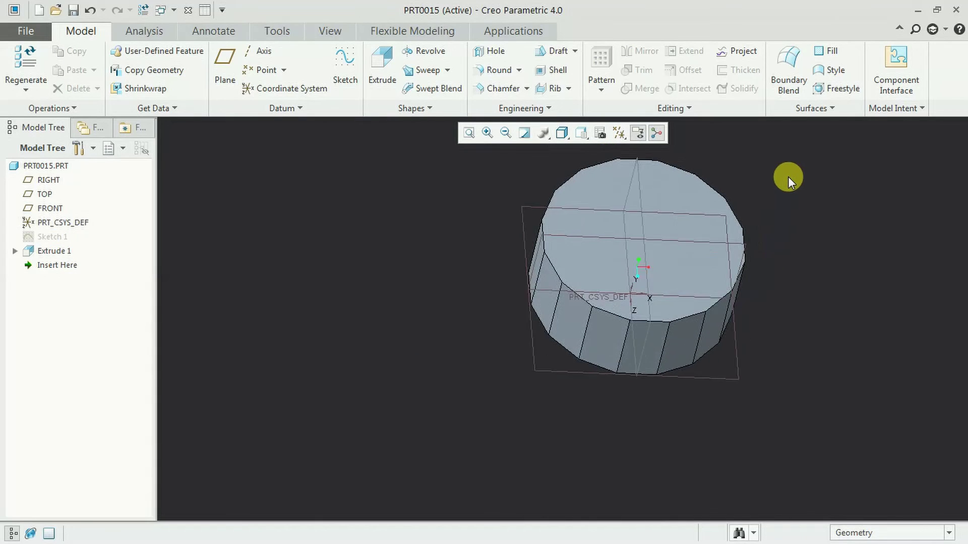
pyautogui.scroll(-3, 784, 174)
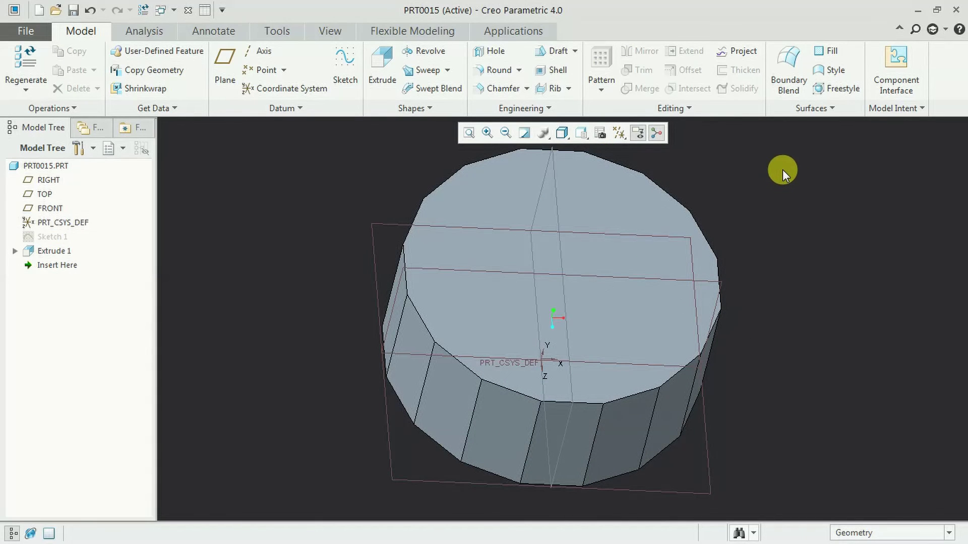
# - Shell the prism with a wall thickness of 3, removing the top face to form an open cup
pyautogui.click(556, 71)
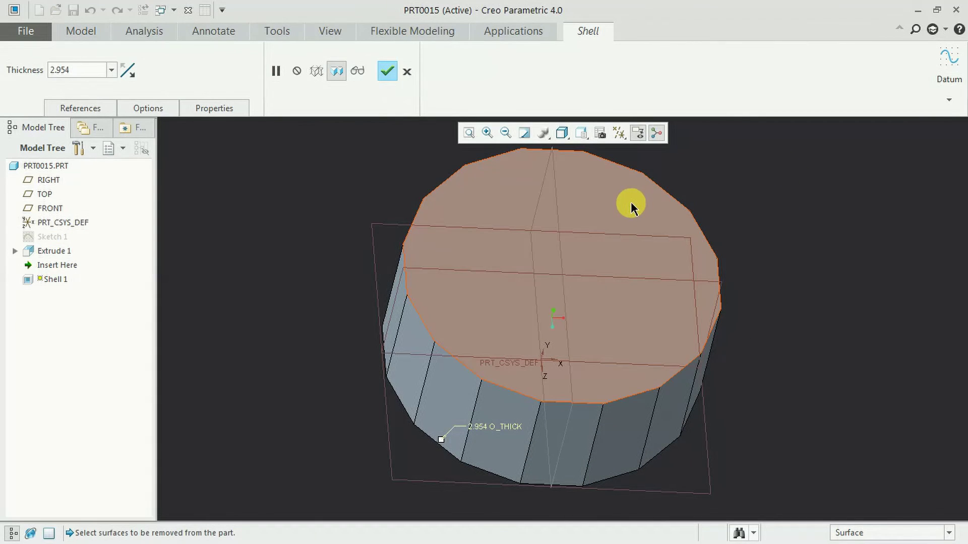
pyautogui.click(670, 207)
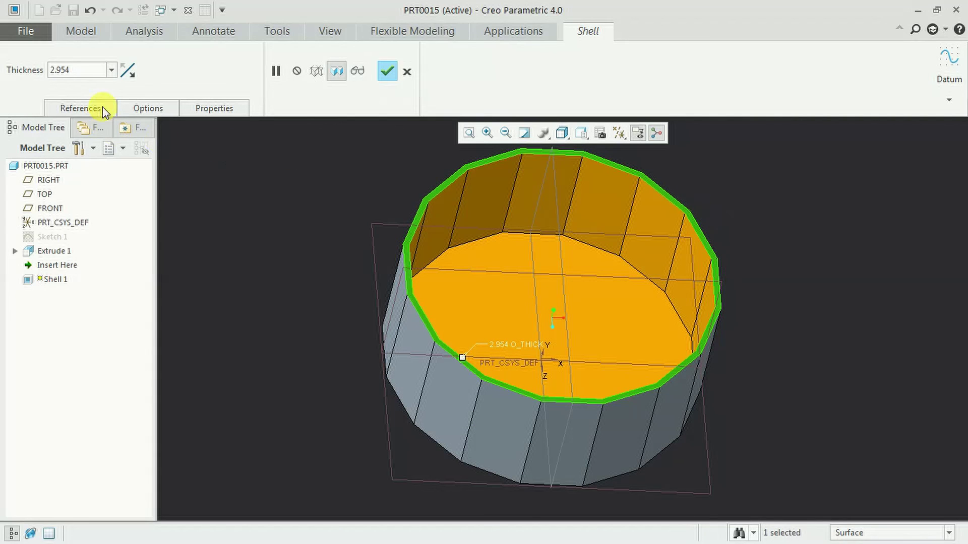
pyautogui.doubleClick(86, 70)
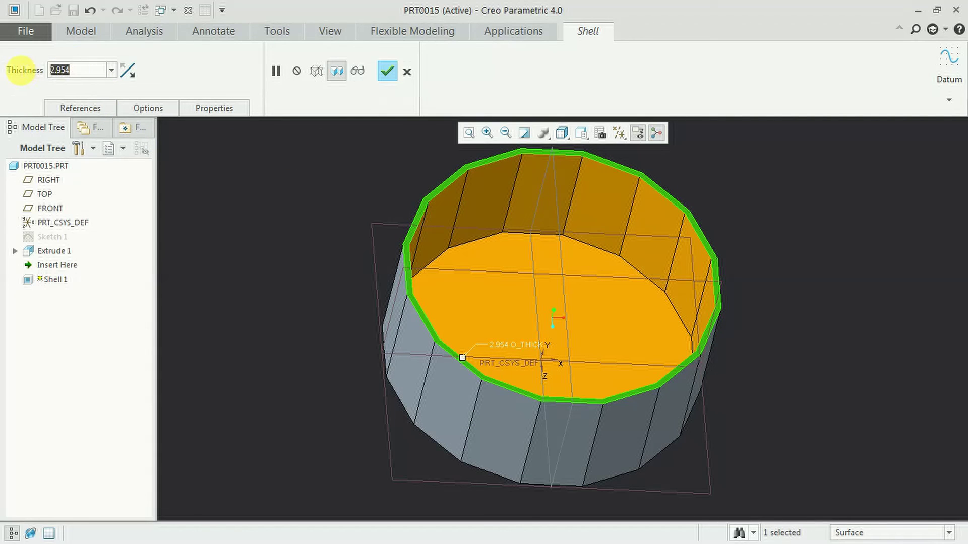
pyautogui.write('3')
pyautogui.press('Return')
pyautogui.click(387, 71)
pyautogui.moveTo(529, 309); pyautogui.dragTo(535, 277, button='middle')
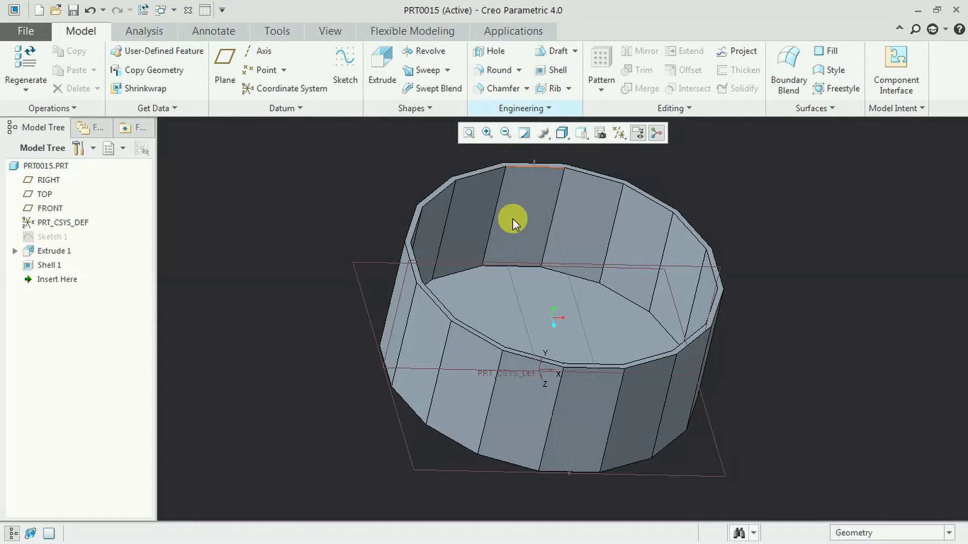
pyautogui.click(376, 250)
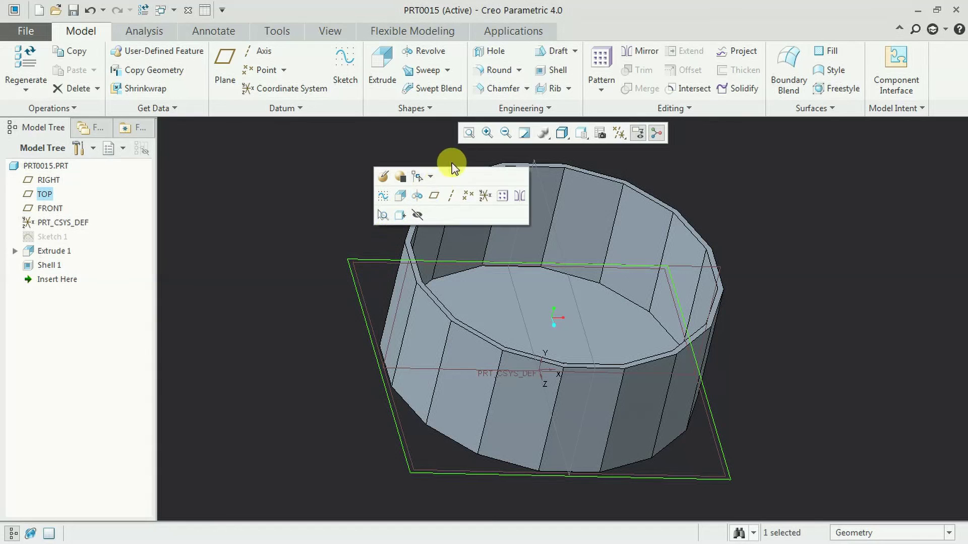
pyautogui.click(384, 209)
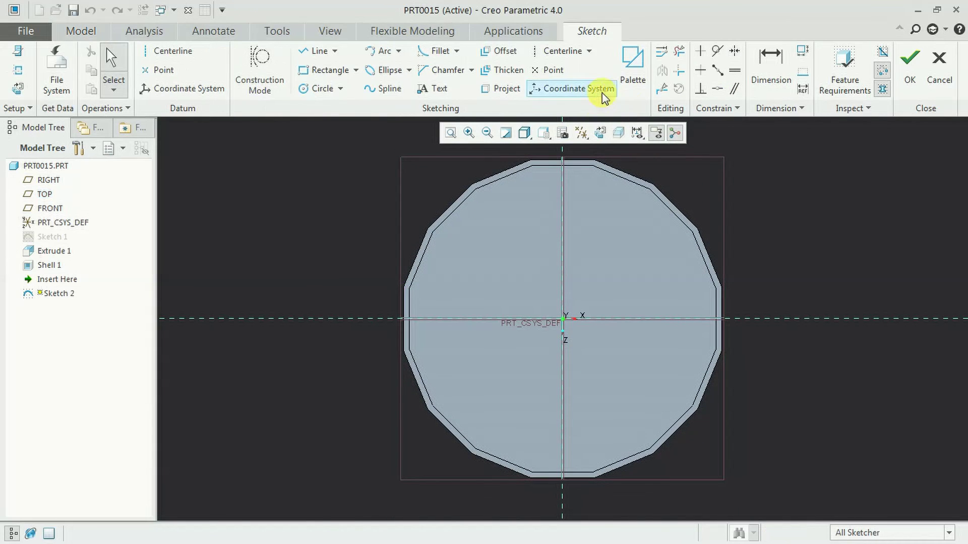
pyautogui.click(641, 65)
pyautogui.click(901, 238)
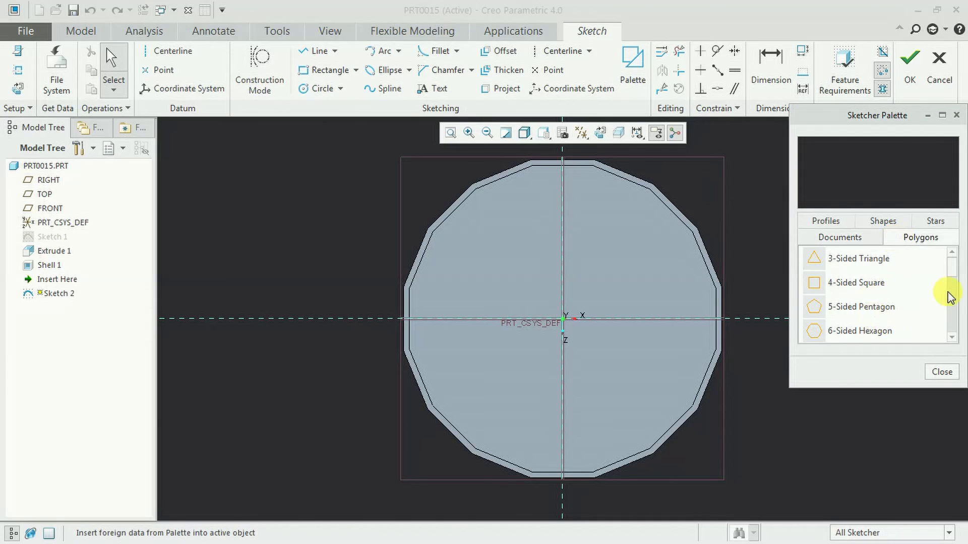
pyautogui.moveTo(951, 274); pyautogui.dragTo(955, 312)
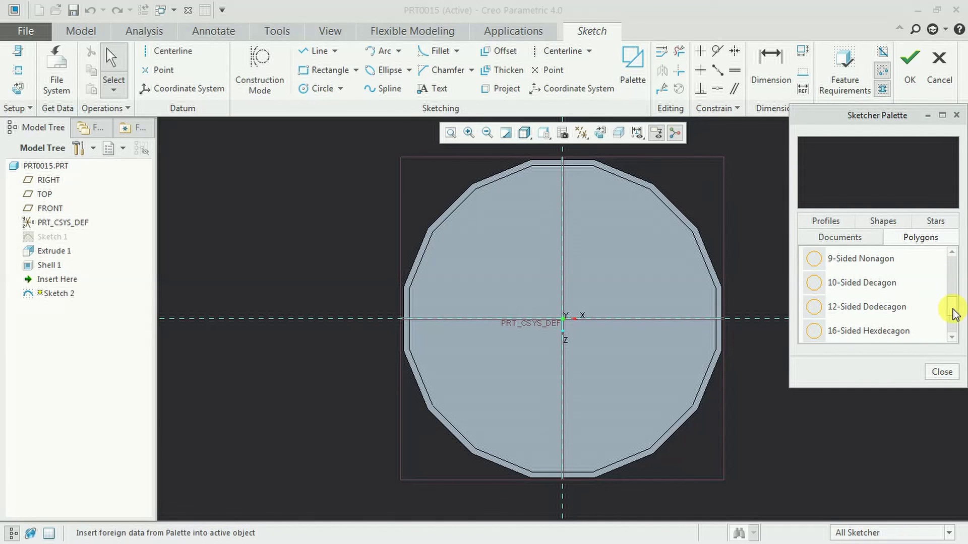
pyautogui.moveTo(953, 312); pyautogui.dragTo(953, 316)
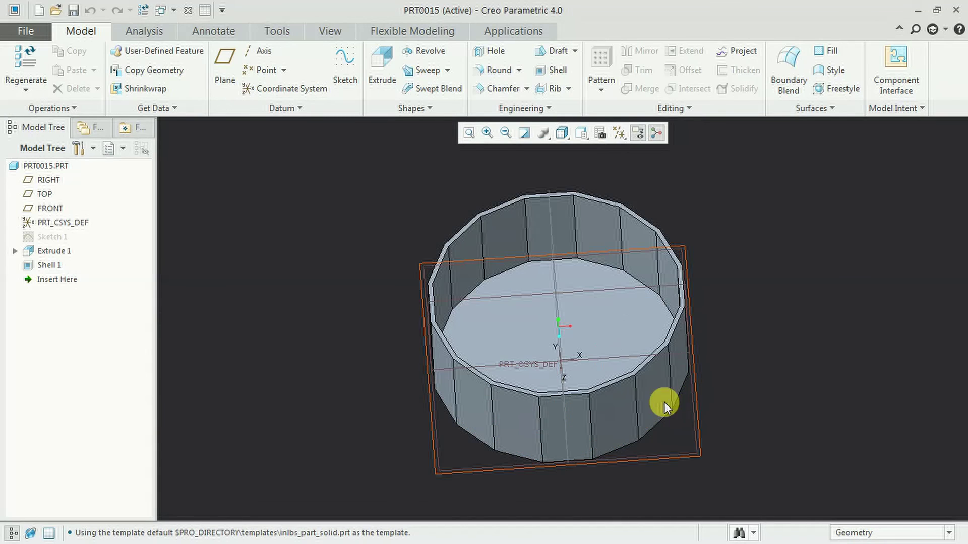
pyautogui.moveTo(665, 406); pyautogui.dragTo(652, 389, button='middle')
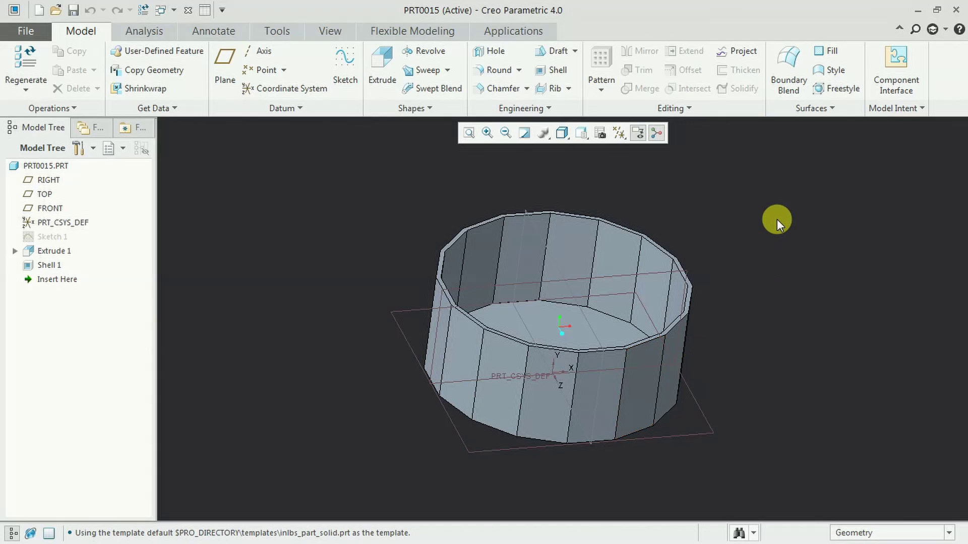